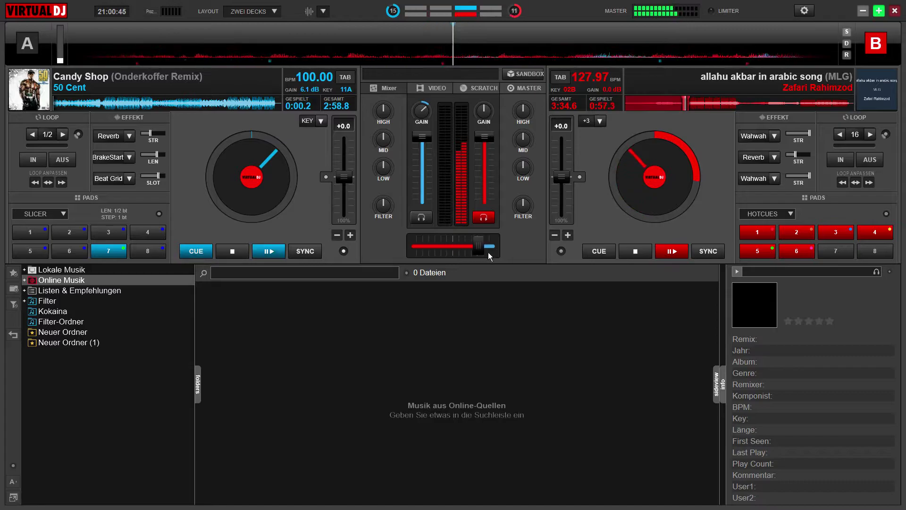
# - Switch playback from deck B to Candy Shop on deck A and shift deck A's key to +2
pyautogui.click(270, 251)
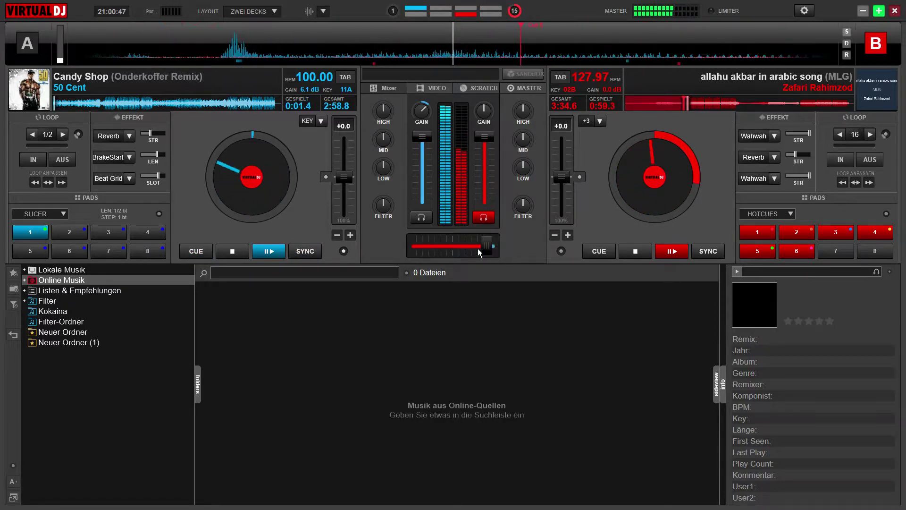
pyautogui.click(604, 247)
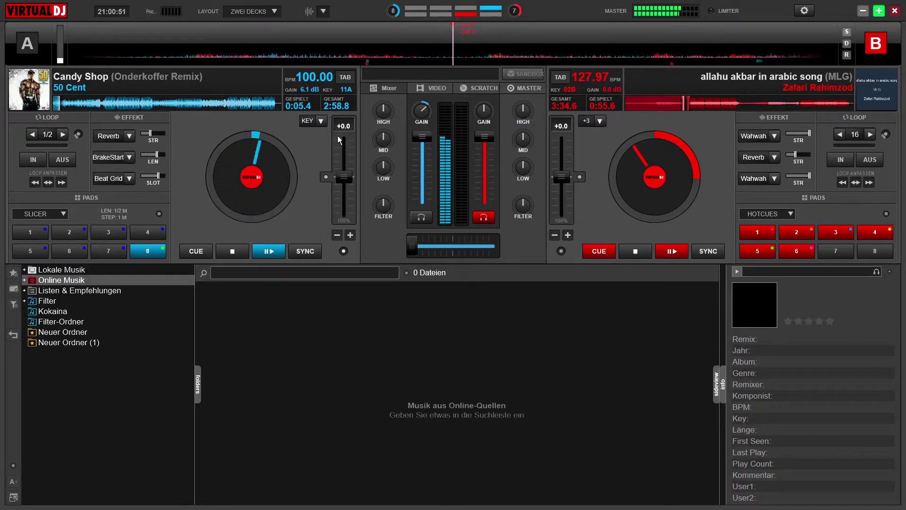
pyautogui.scroll(2, 326, 123)
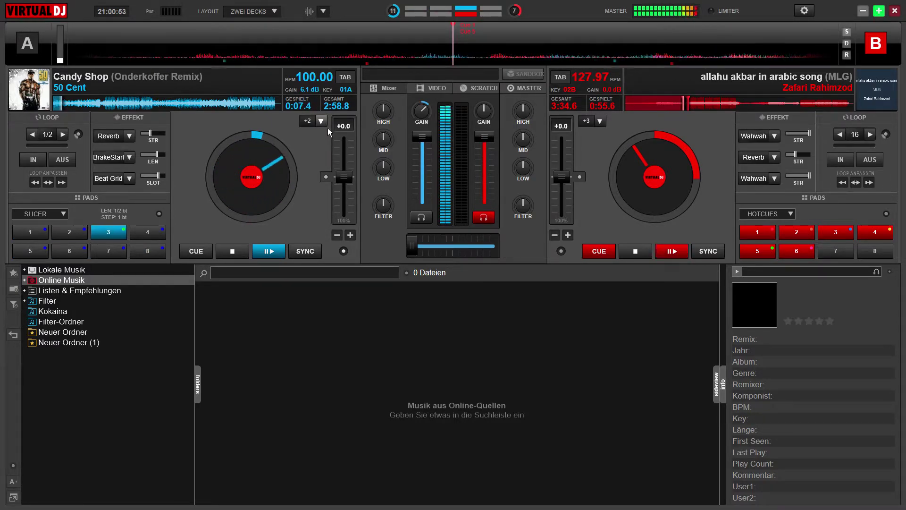
# - Toggle the Beat Grid effect on deck A on and off repeatedly while Candy Shop plays, ending with it off
pyautogui.click(119, 179)
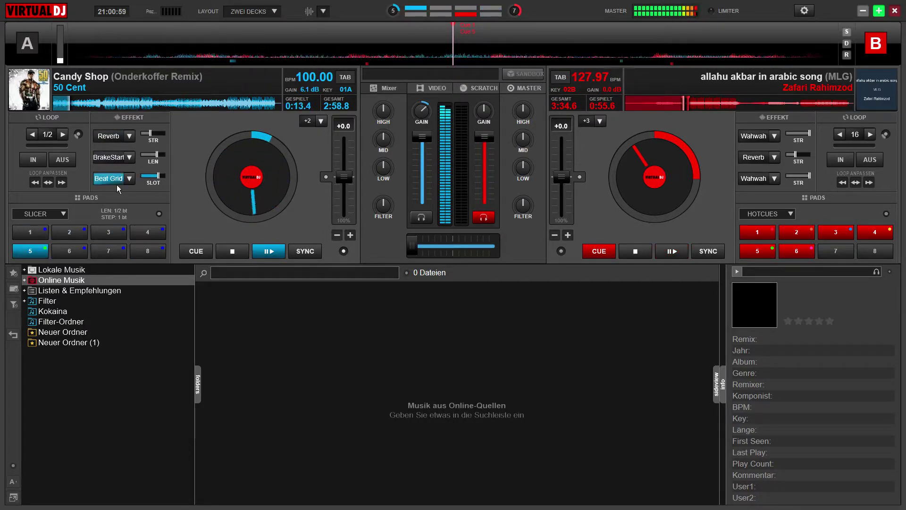
pyautogui.click(117, 183)
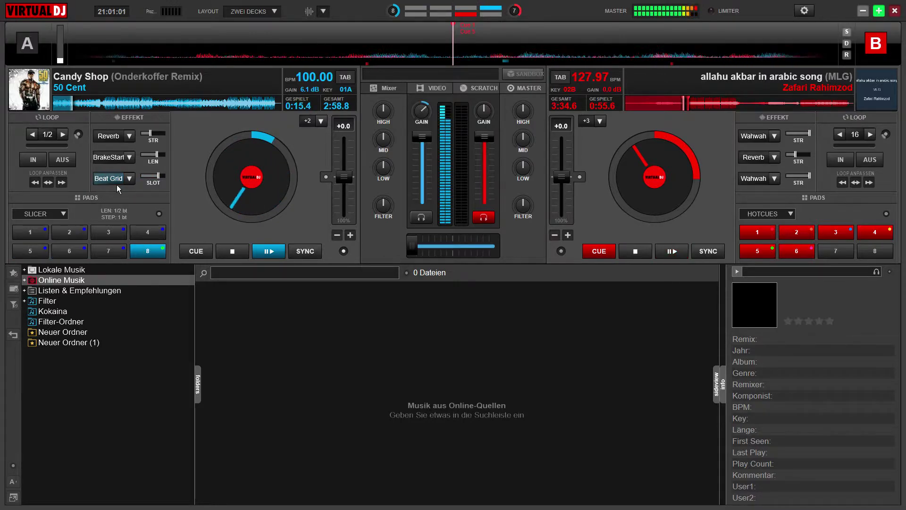
pyautogui.click(117, 184)
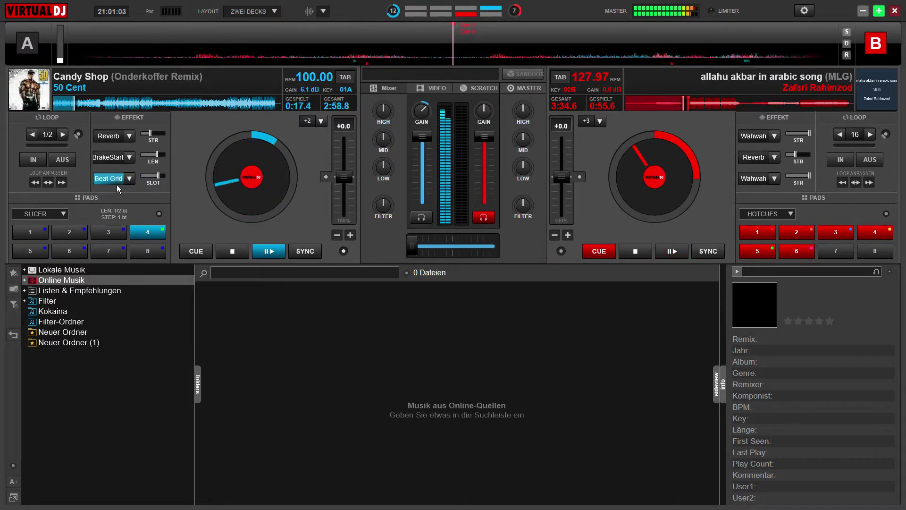
pyautogui.click(116, 185)
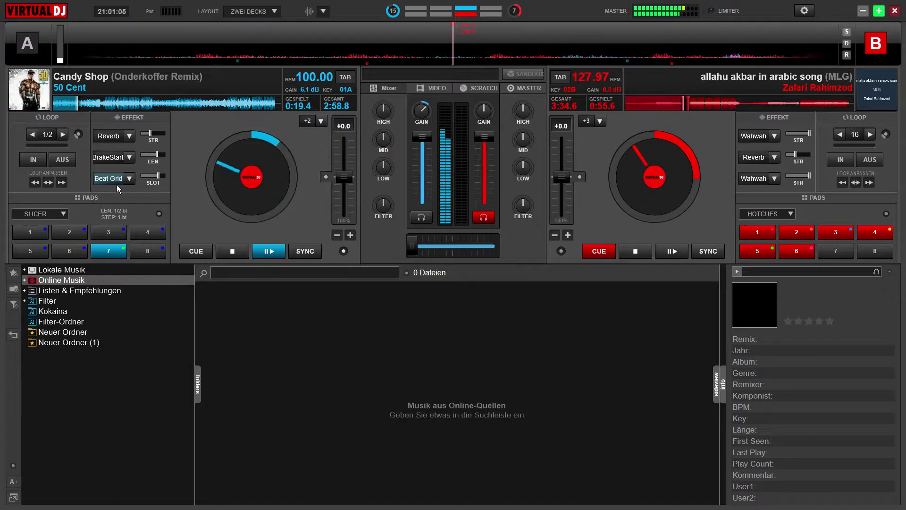
pyautogui.click(117, 184)
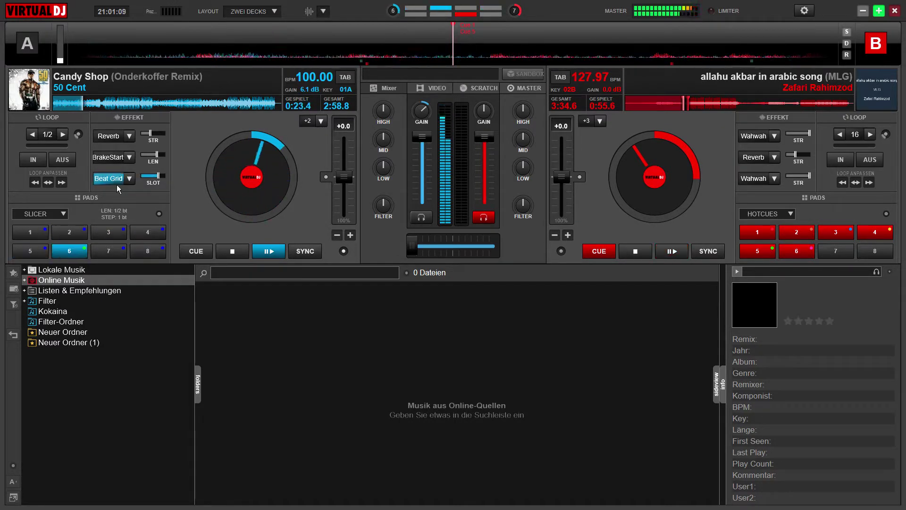
pyautogui.click(117, 184)
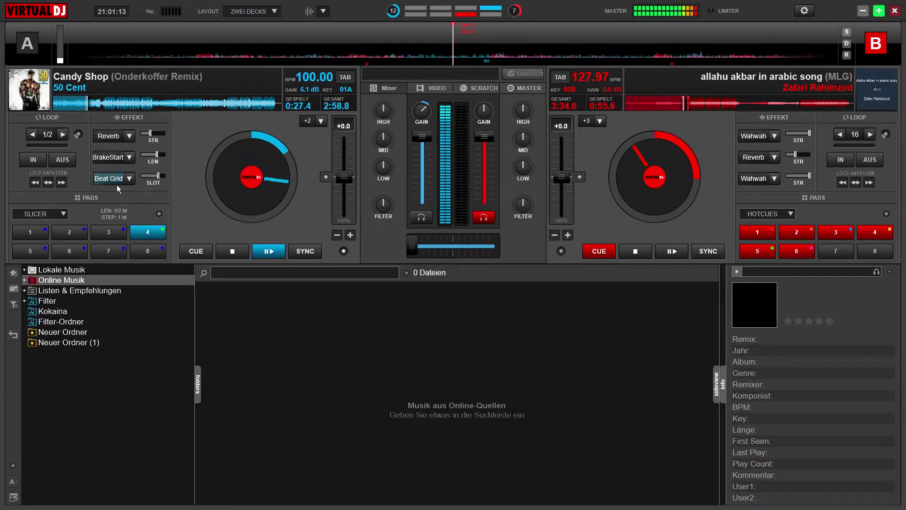
pyautogui.click(117, 185)
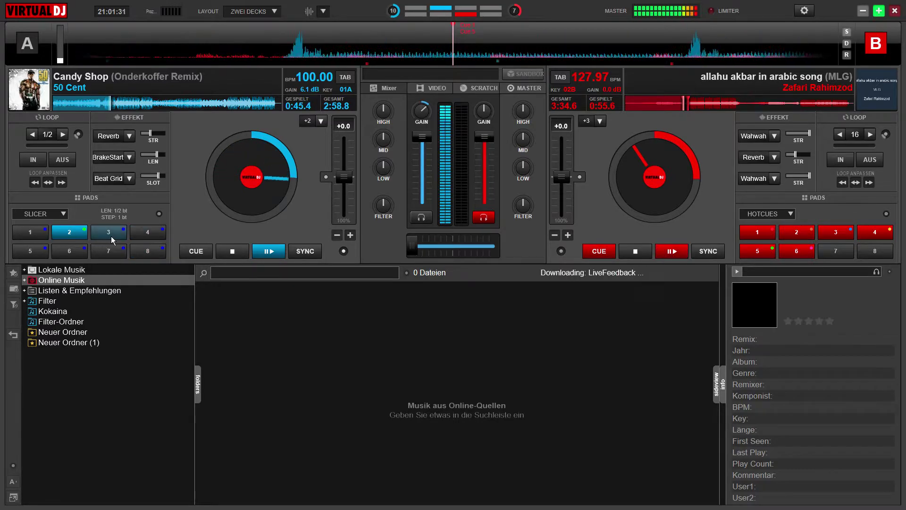
# - Apply short bursts of Reverb and Beat Grid to deck A, switching each effect off again
pyautogui.click(117, 137)
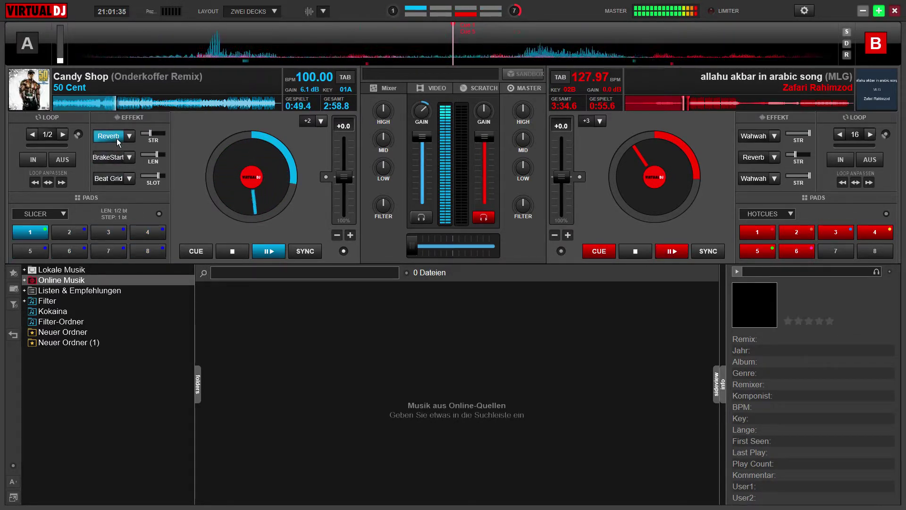
pyautogui.click(117, 138)
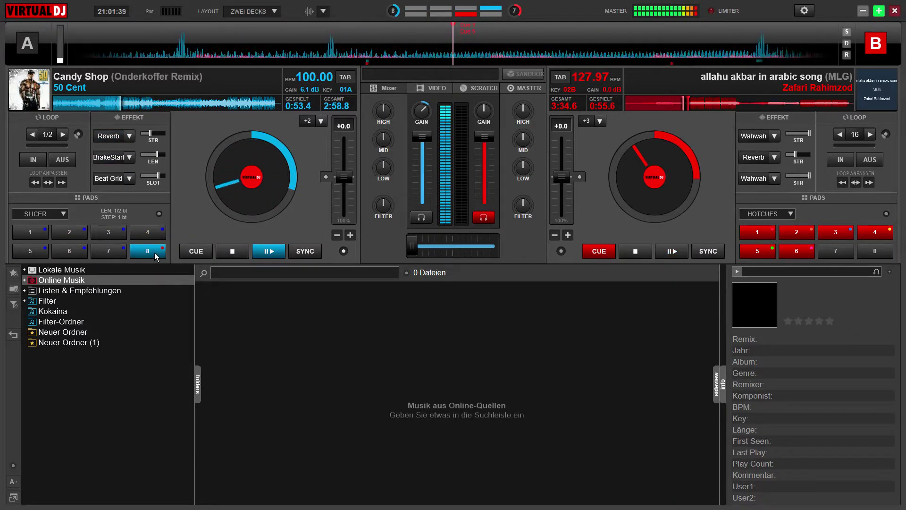
pyautogui.click(120, 181)
pyautogui.click(120, 182)
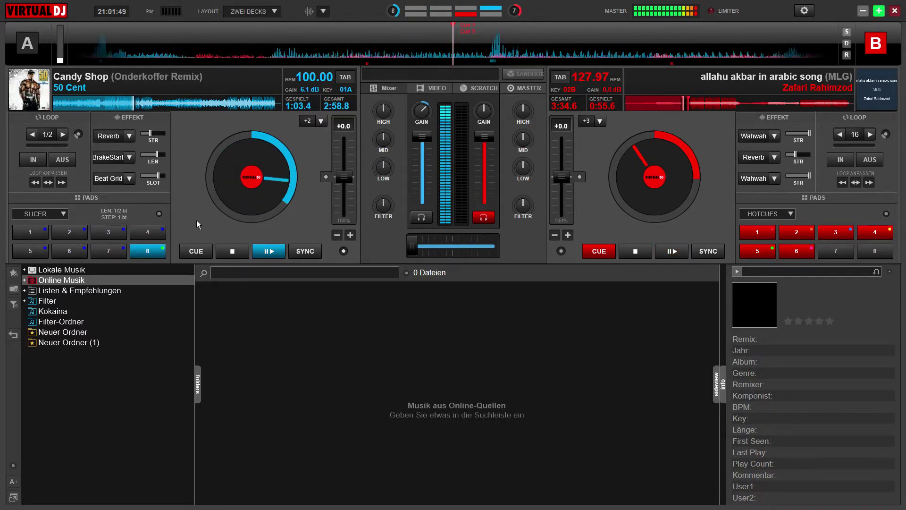
# - Raise deck A's tempo by 16.7% to 116.67 BPM and add short bursts of Beat Grid and Reverb
pyautogui.moveTo(345, 177); pyautogui.dragTo(350, 186)
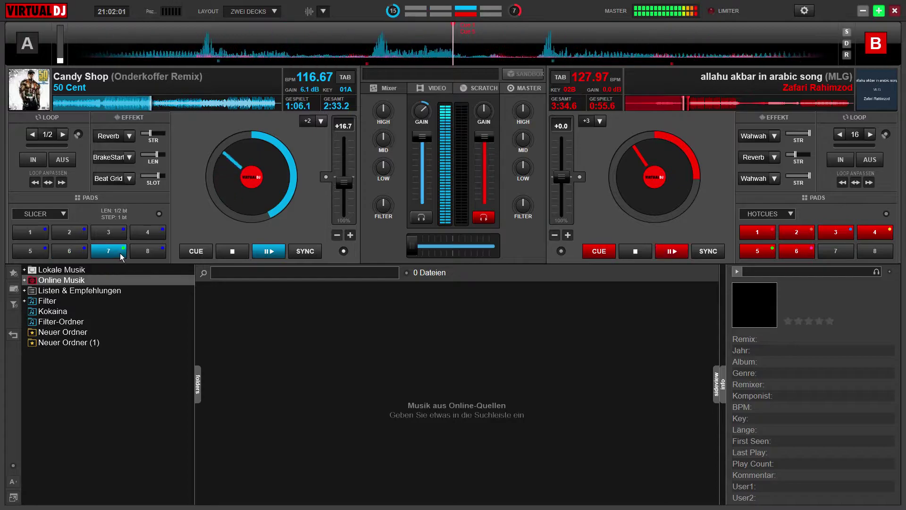
pyautogui.click(120, 182)
pyautogui.click(120, 183)
pyautogui.click(114, 136)
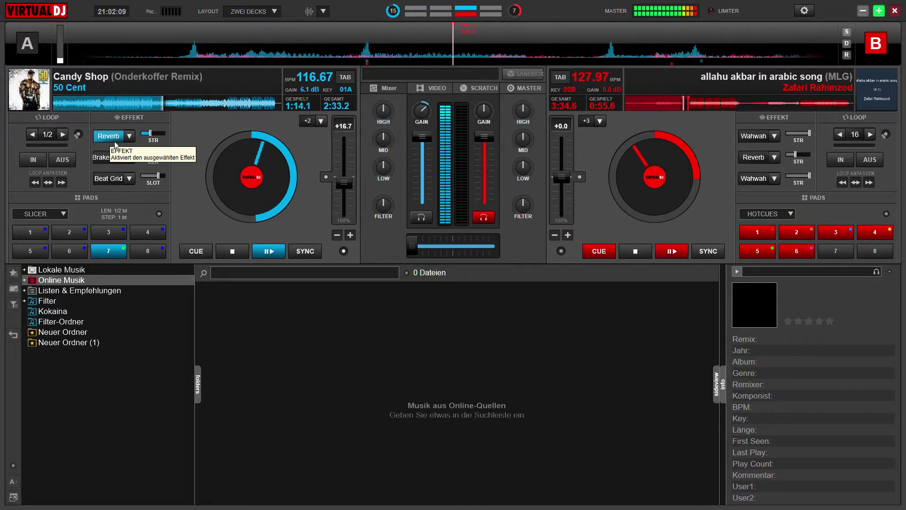
pyautogui.click(114, 141)
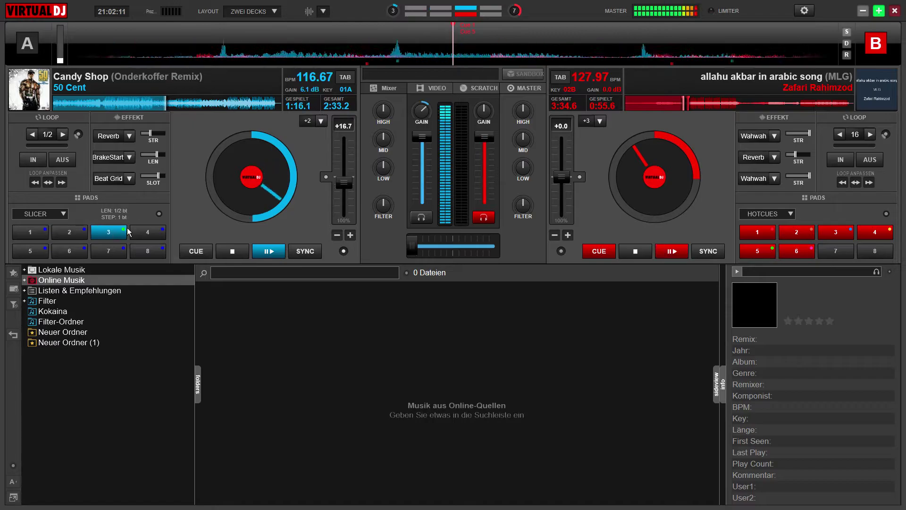
# - Toggle Beat Grid on deck A in a few more bursts and lower the deck's key shift to -1
pyautogui.click(117, 188)
pyautogui.click(118, 186)
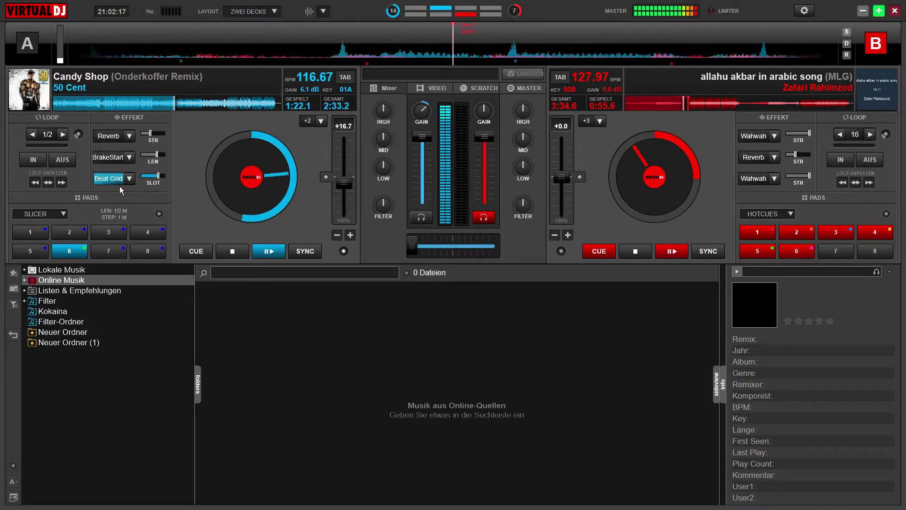
pyautogui.click(120, 186)
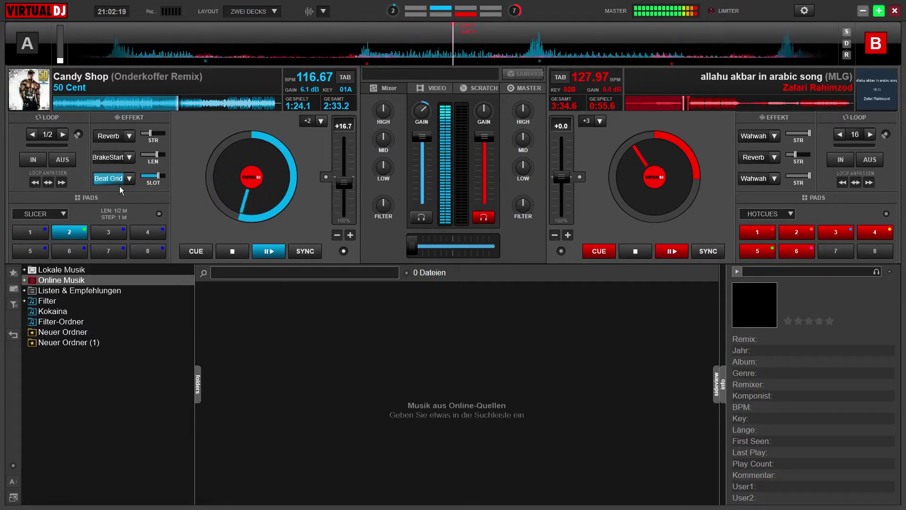
pyautogui.click(119, 186)
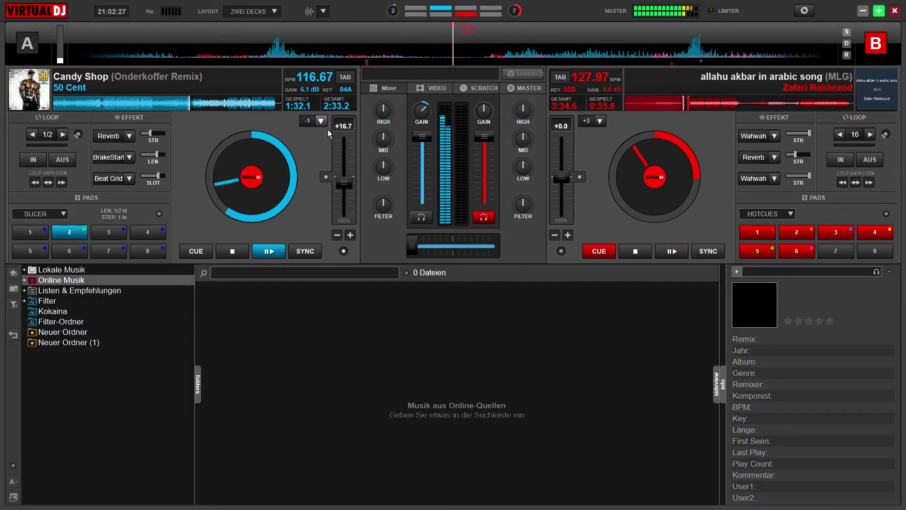
pyautogui.click(328, 130)
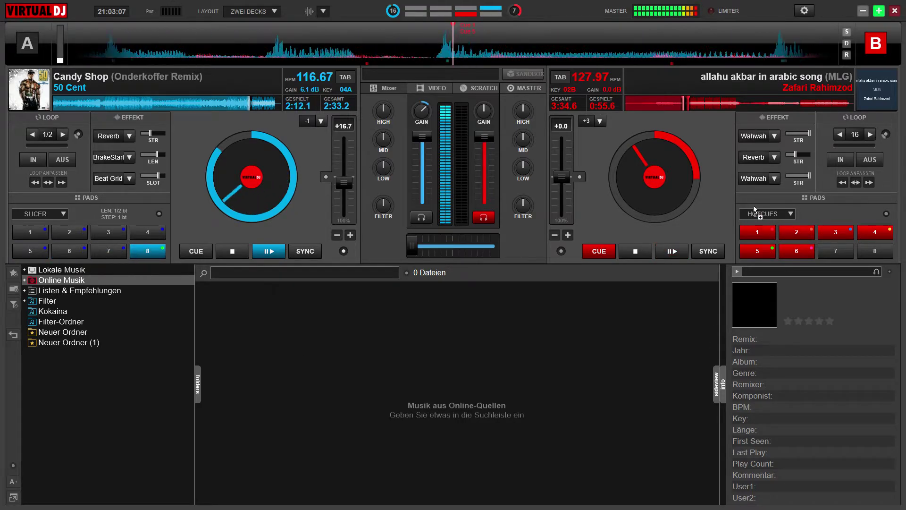
# - Load Rodeo (Lyrics) onto deck B and turn on Reverb and Beat Grid for deck A's ending
pyautogui.moveTo(695, 175); pyautogui.dragTo(694, 174)
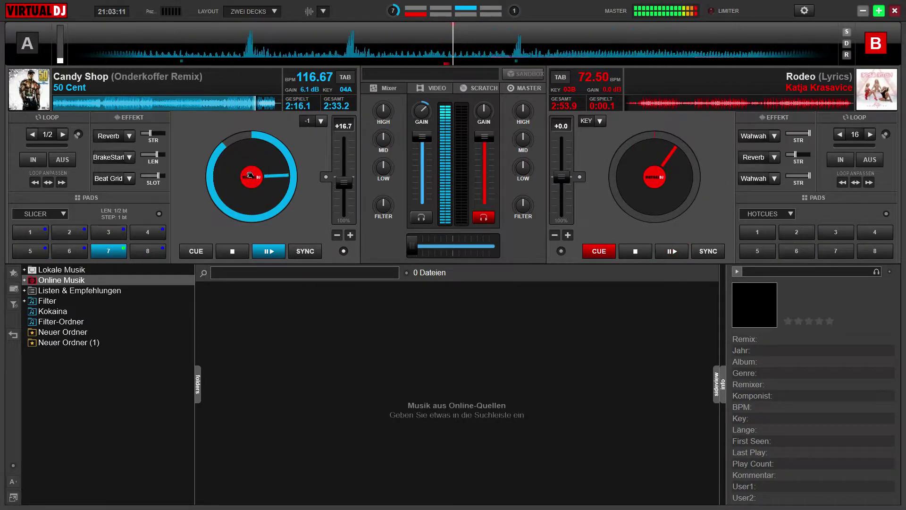
pyautogui.click(115, 138)
pyautogui.click(119, 184)
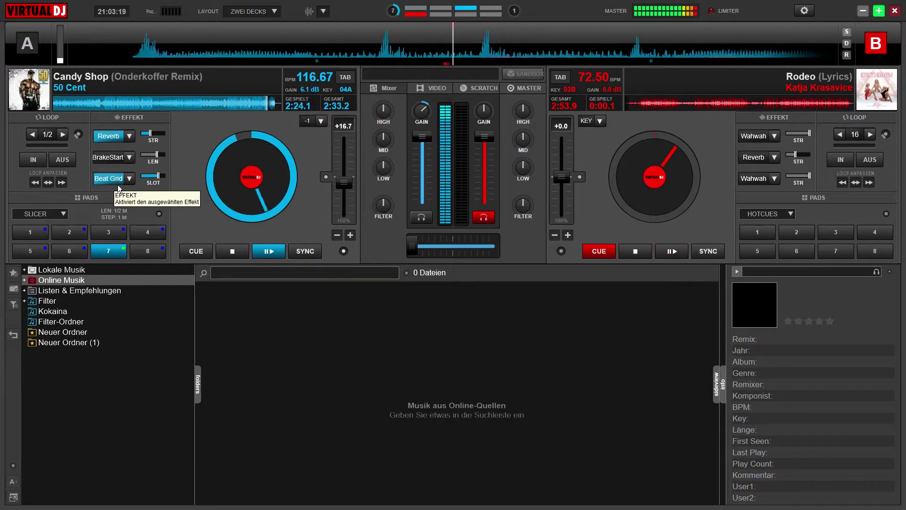
# - Start Rodeo on deck B, crossfade fully over to it, and stop deck A
pyautogui.click(703, 253)
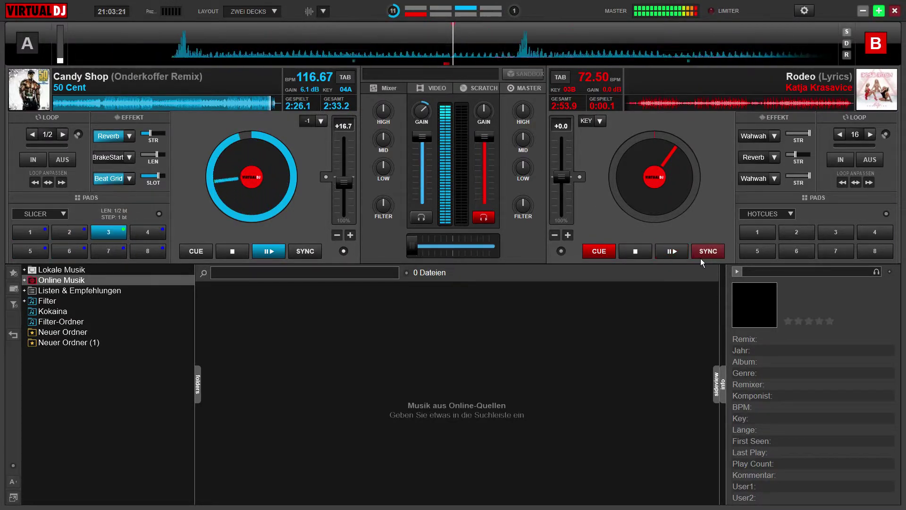
pyautogui.click(688, 257)
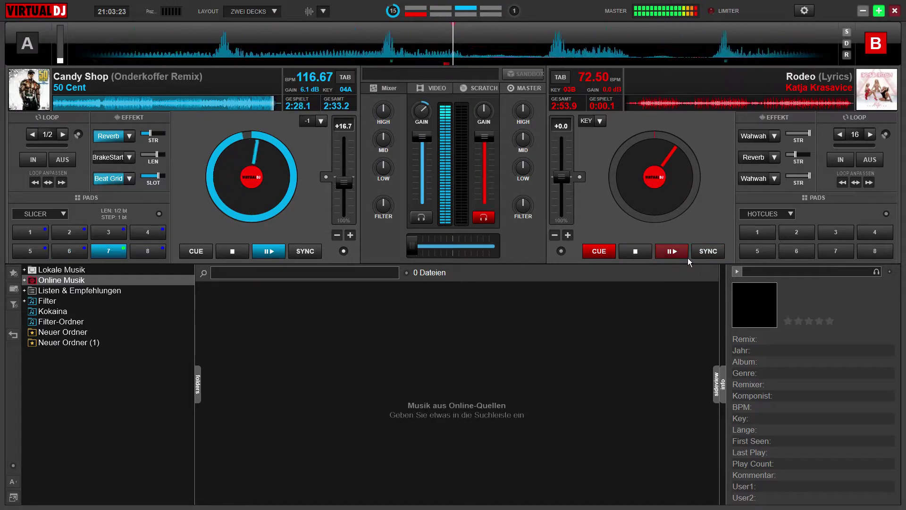
pyautogui.moveTo(423, 252); pyautogui.dragTo(509, 253)
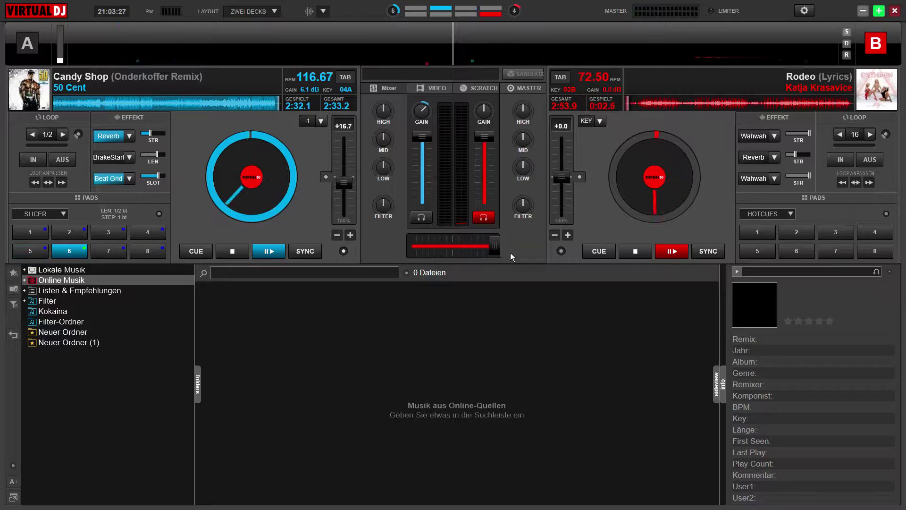
pyautogui.click(239, 259)
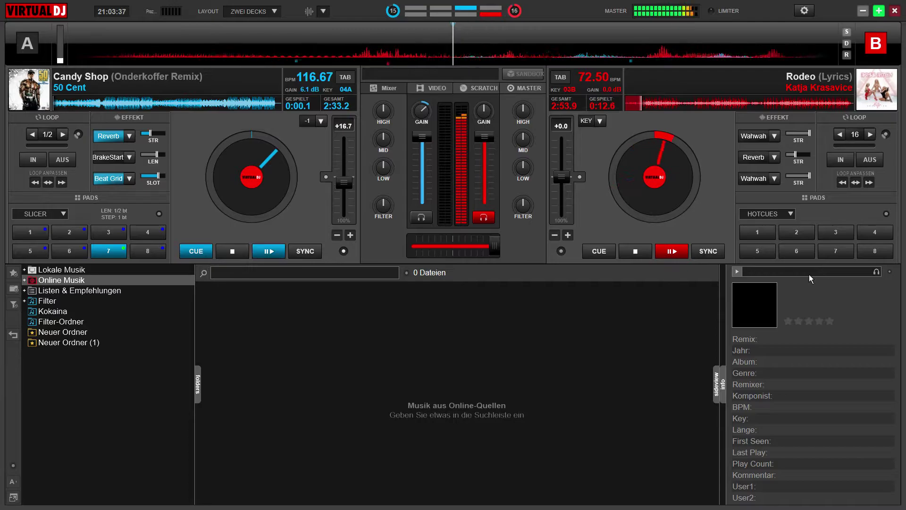
# - Assign Reverb, BrakeStart and Beat Grid to deck B's three effect slots and leave all of them switched off
pyautogui.click(774, 136)
pyautogui.click(760, 145)
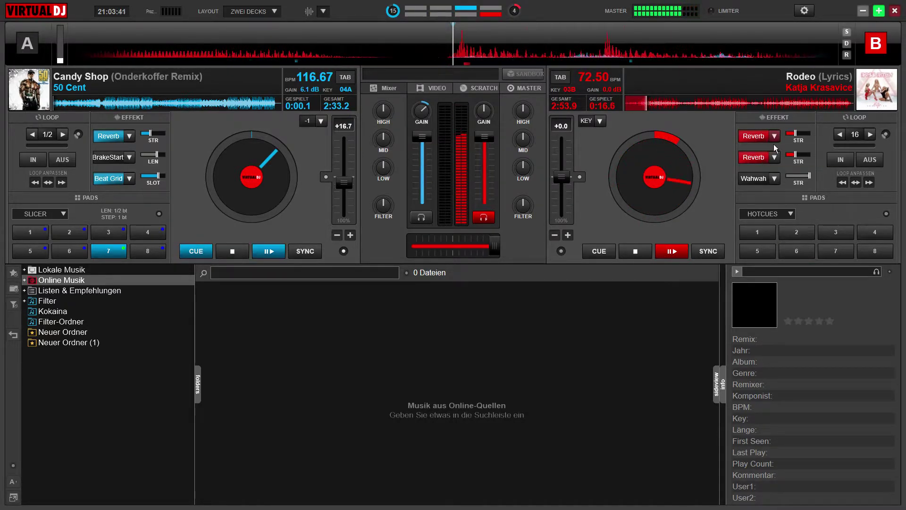
pyautogui.click(772, 144)
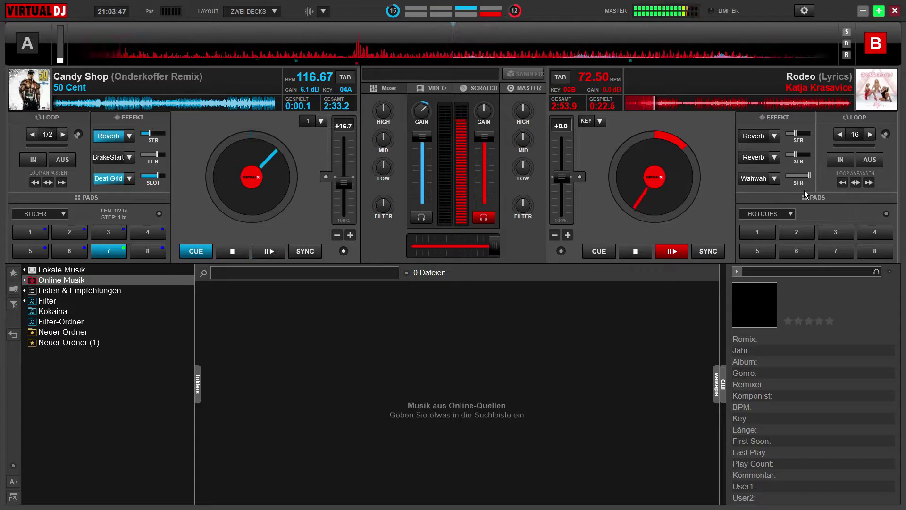
pyautogui.click(774, 158)
pyautogui.click(767, 185)
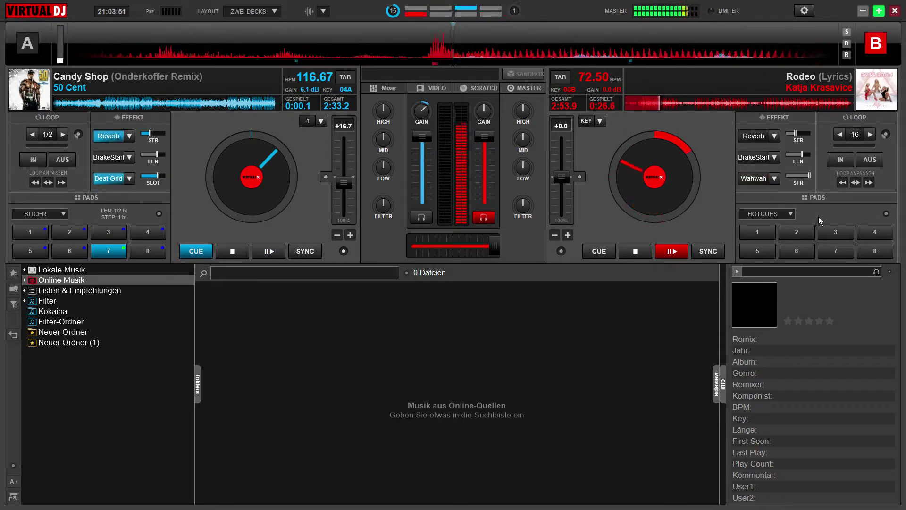
pyautogui.click(775, 178)
pyautogui.click(768, 183)
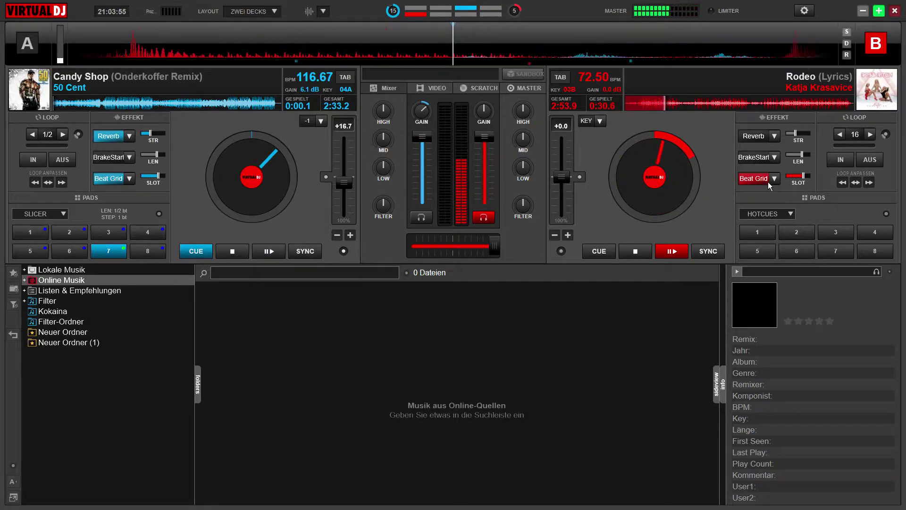
pyautogui.click(768, 182)
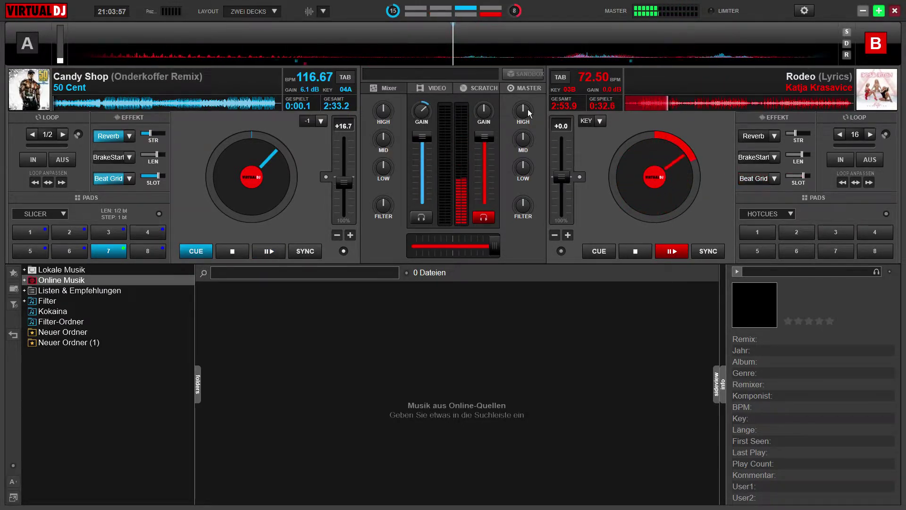
# - Raise deck B's gain to 5.5 dB and shift its key to +2
pyautogui.moveTo(489, 117); pyautogui.dragTo(496, 114)
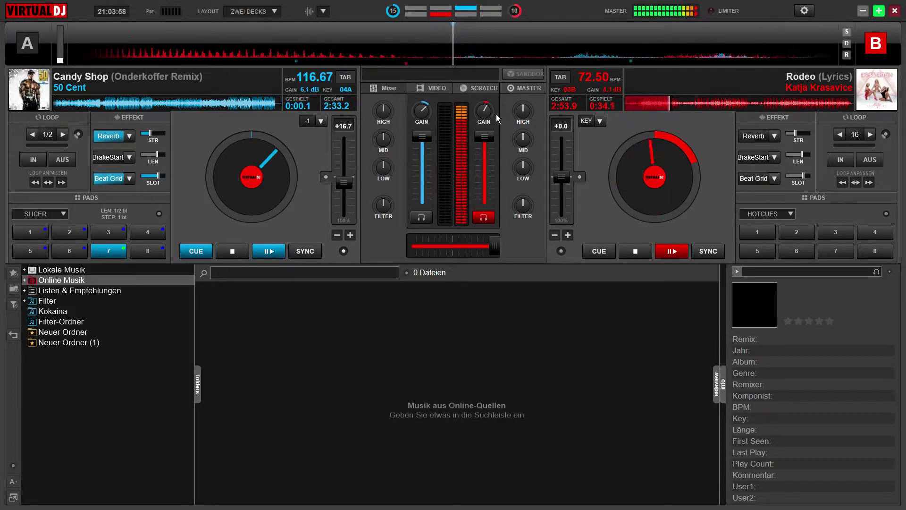
pyautogui.click(601, 122)
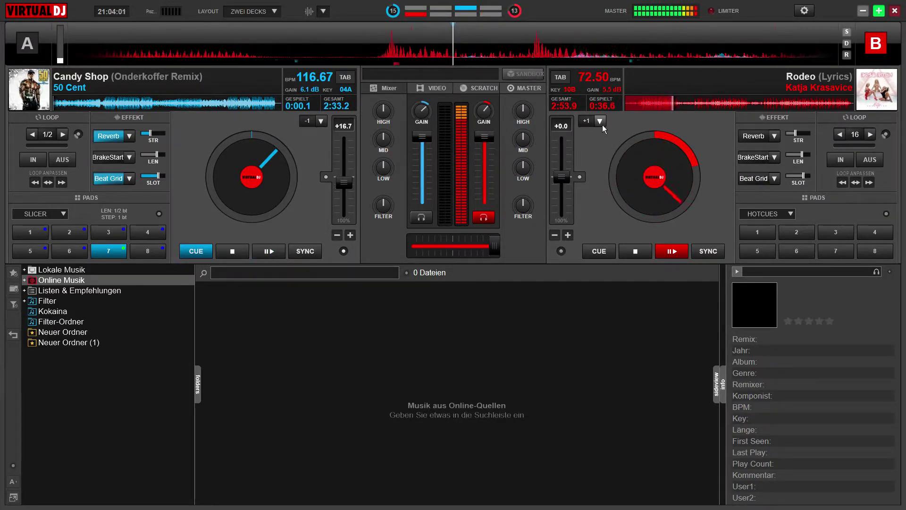
pyautogui.click(600, 122)
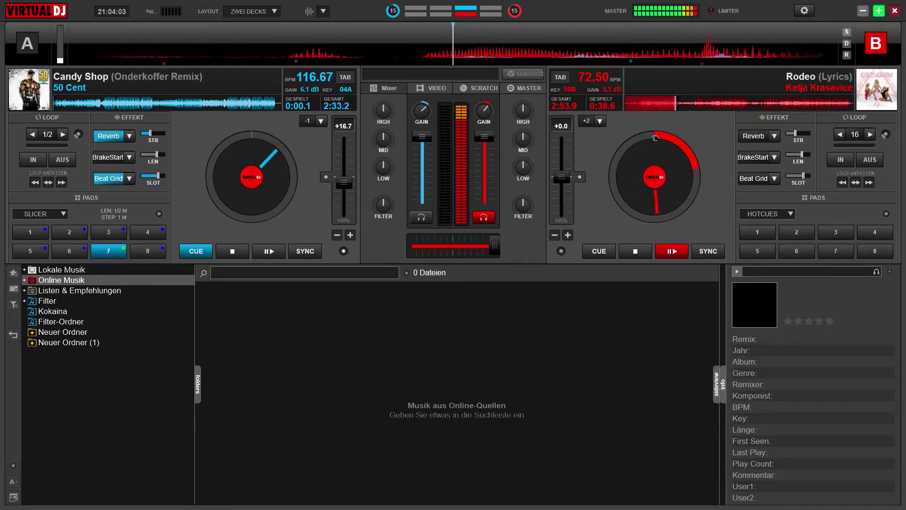
# - Apply a short burst of Beat Grid to Rodeo on deck B and switch it off again
pyautogui.click(762, 180)
pyautogui.click(762, 181)
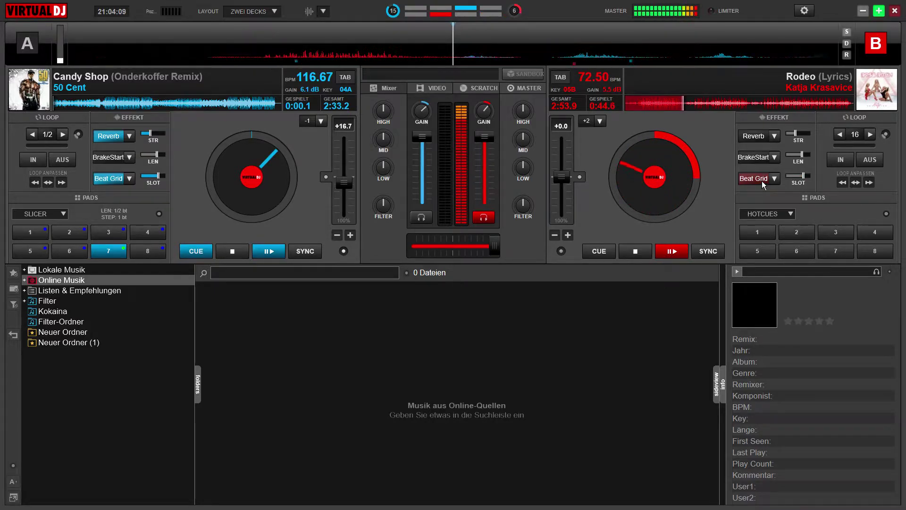
# - Apply short bursts of Beat Grid, Reverb and Beat Grid again to Rodeo on deck B, switching each off before the following one
pyautogui.click(762, 181)
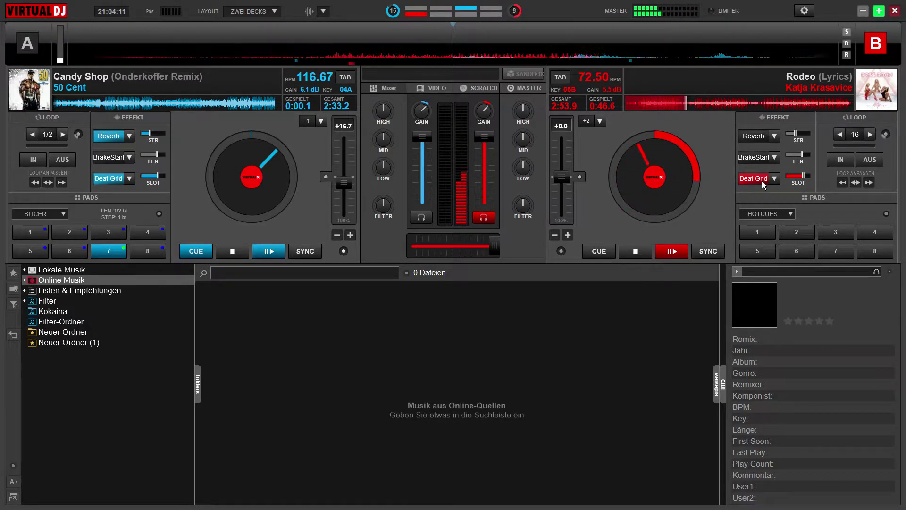
pyautogui.click(762, 181)
pyautogui.click(758, 147)
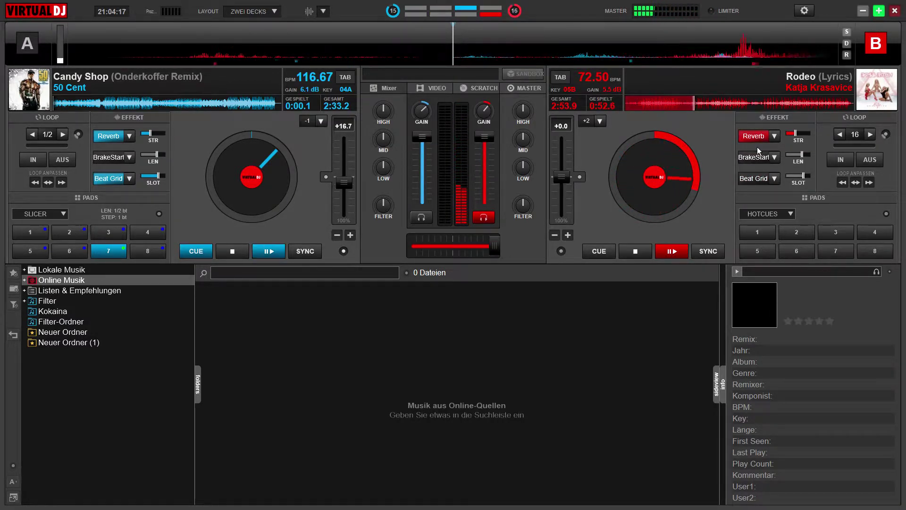
pyautogui.click(758, 146)
pyautogui.click(752, 185)
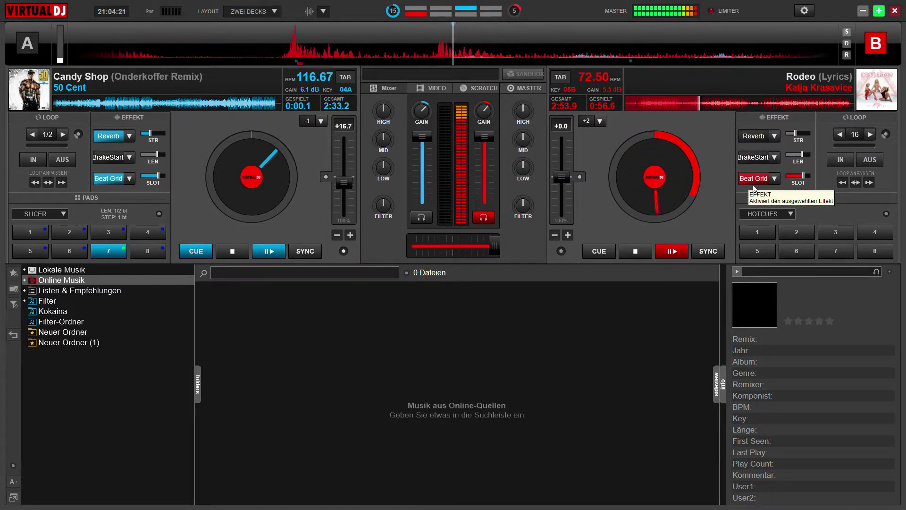
pyautogui.click(752, 185)
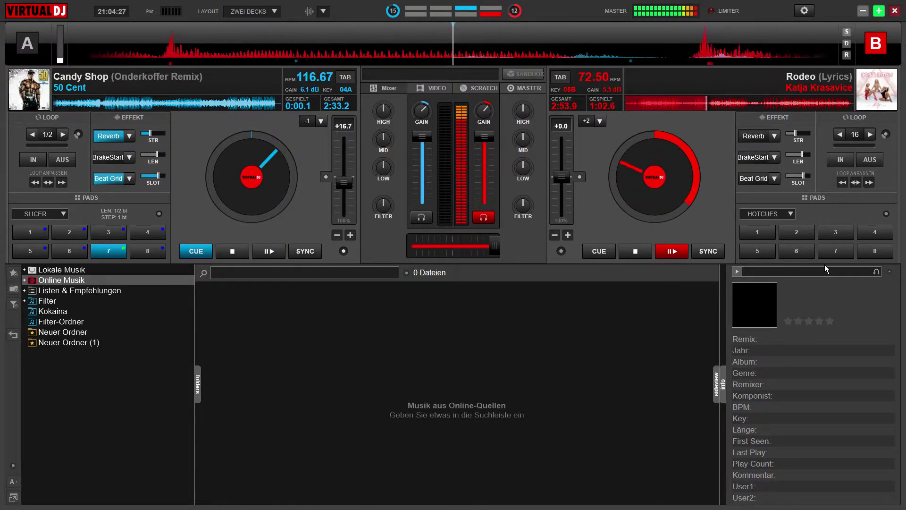
# - Trigger slices of Rodeo with deck B's performance pads in Slicer mode and raise the deck's tempo to +18.1
pyautogui.click(805, 252)
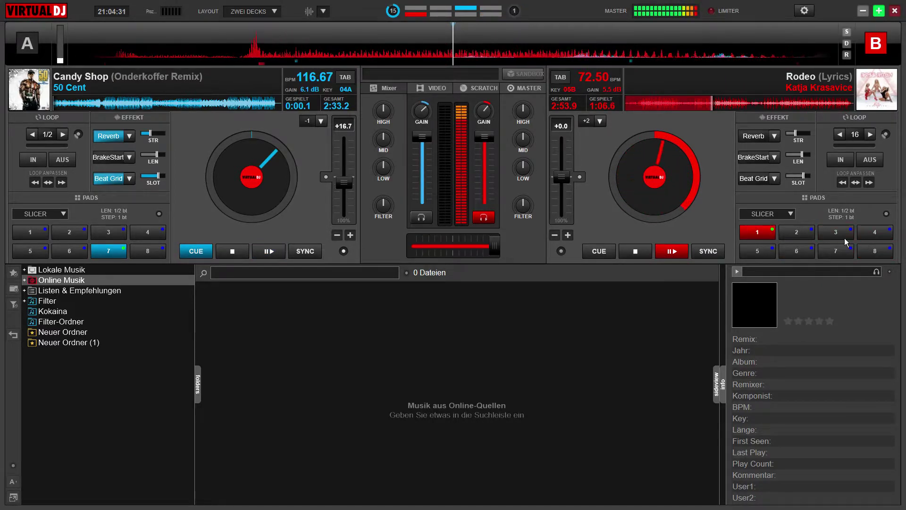
pyautogui.click(830, 236)
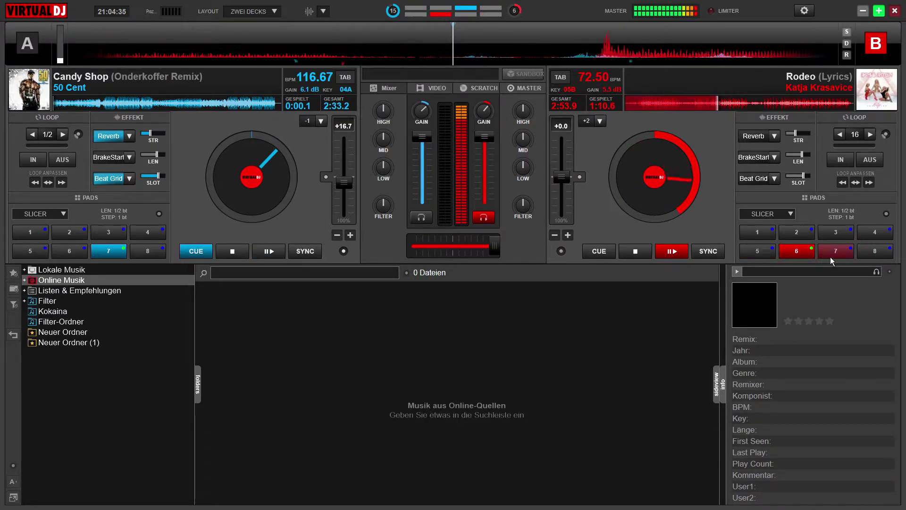
pyautogui.moveTo(571, 180); pyautogui.dragTo(571, 184)
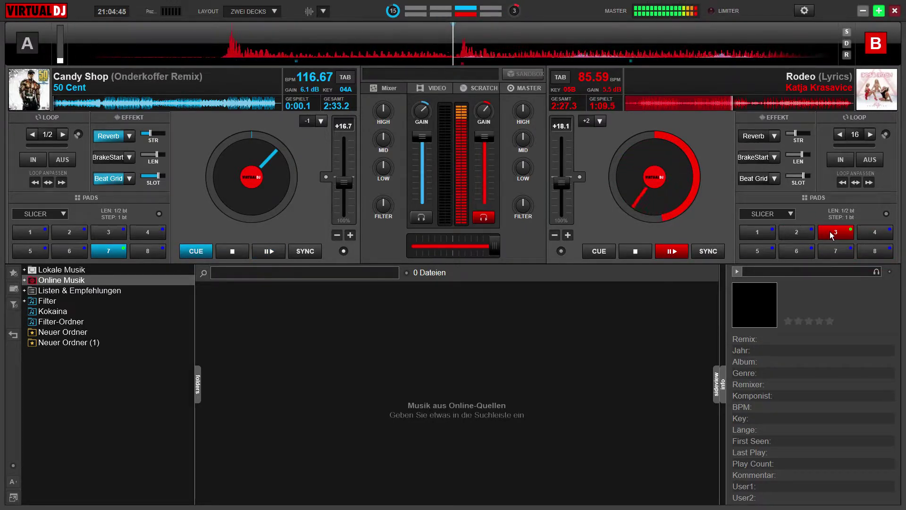
pyautogui.click(847, 256)
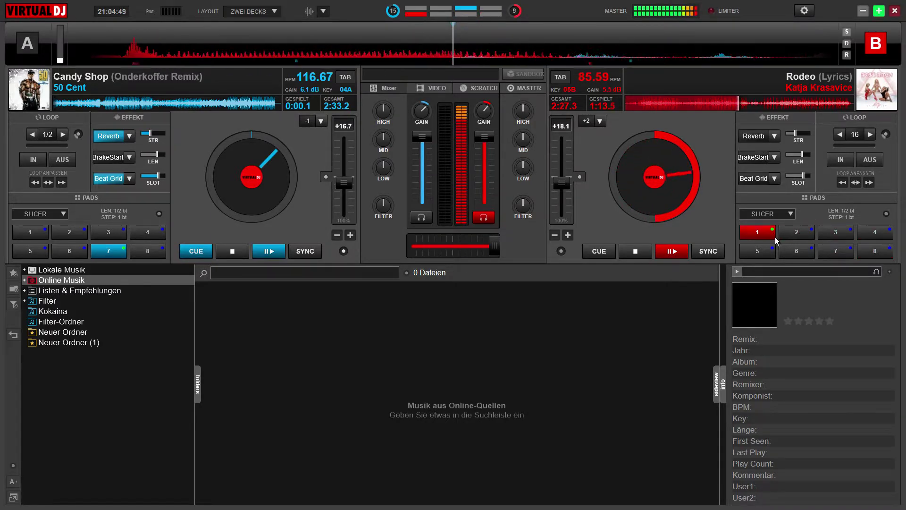
# - Apply one Beat Grid burst and one Reverb burst to Rodeo on deck B, leaving both effects switched off
pyautogui.click(765, 186)
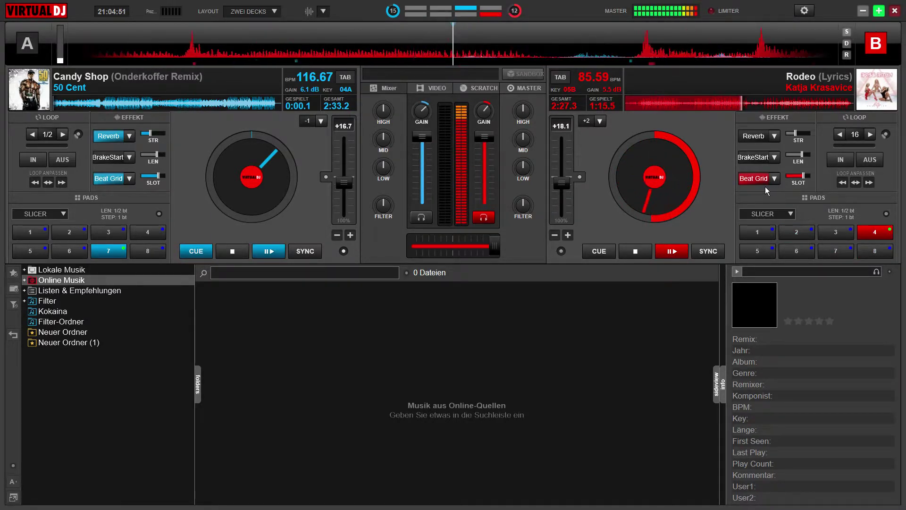
pyautogui.click(765, 187)
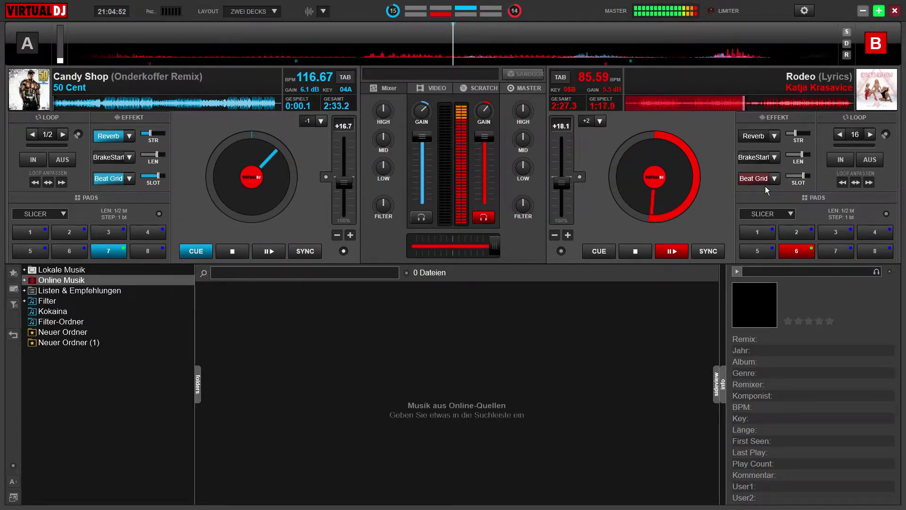
pyautogui.click(765, 136)
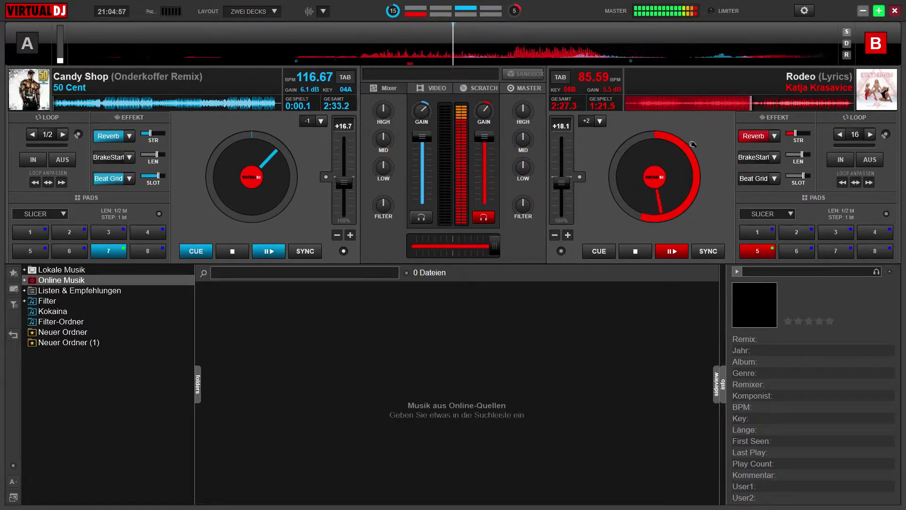
pyautogui.click(764, 141)
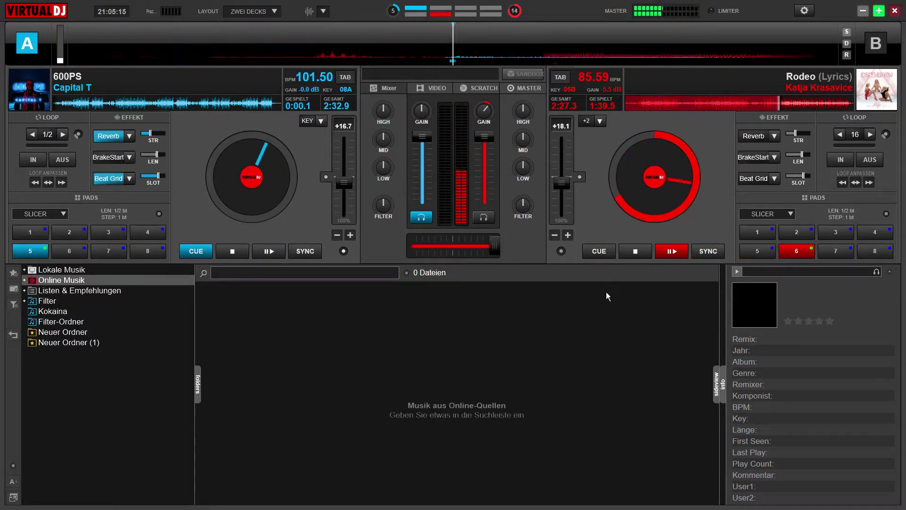
# - Apply another Beat Grid burst to Rodeo, and switch on both Reverb and Beat Grid on deck B near the song's end
pyautogui.click(754, 184)
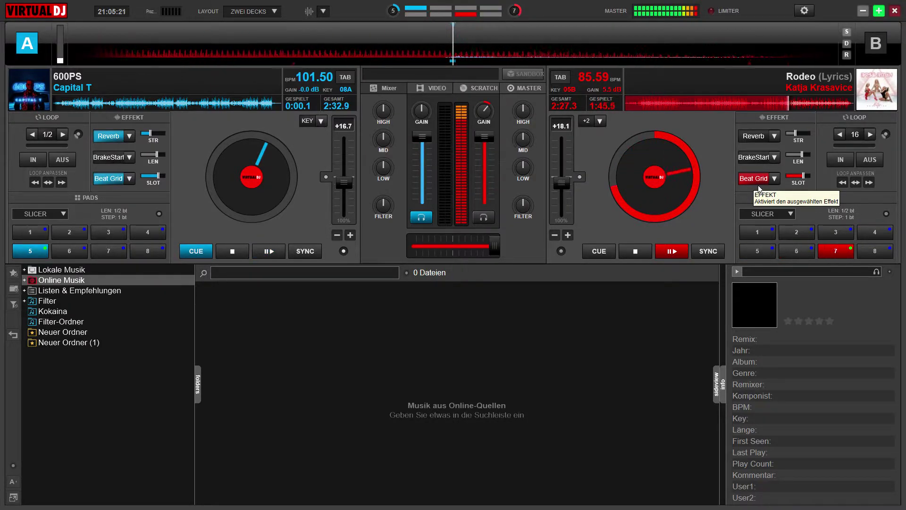
pyautogui.click(758, 138)
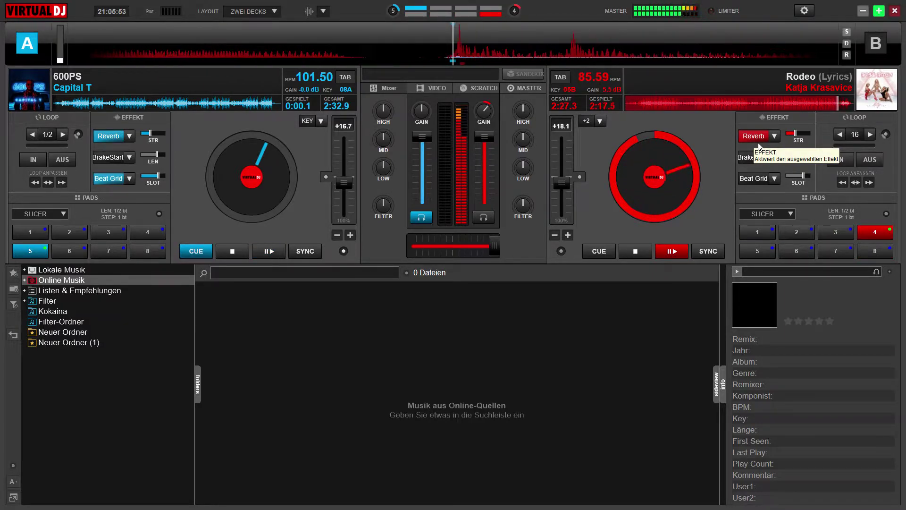
pyautogui.click(771, 186)
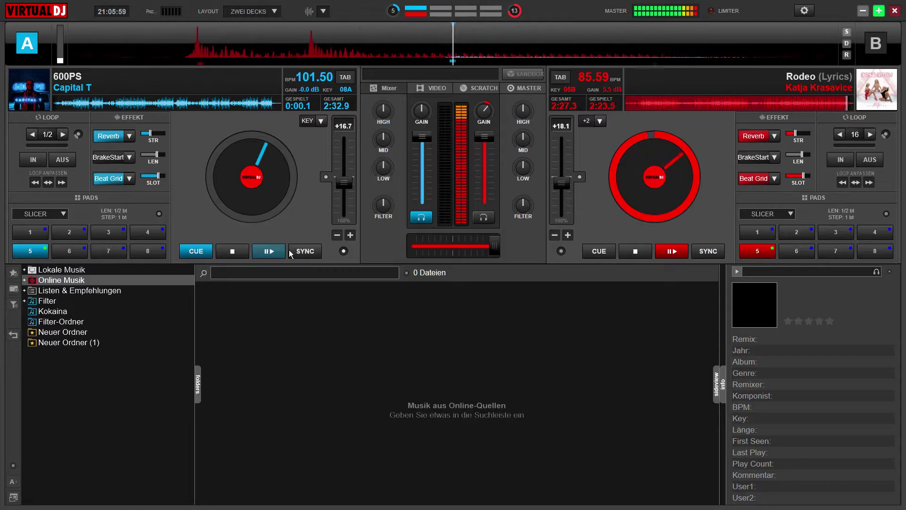
# - Reset the tempo of 600PS on deck A to +0.0, crossfade fully over to it, and switch off its Reverb
pyautogui.click(325, 177)
pyautogui.moveTo(496, 254); pyautogui.dragTo(405, 273)
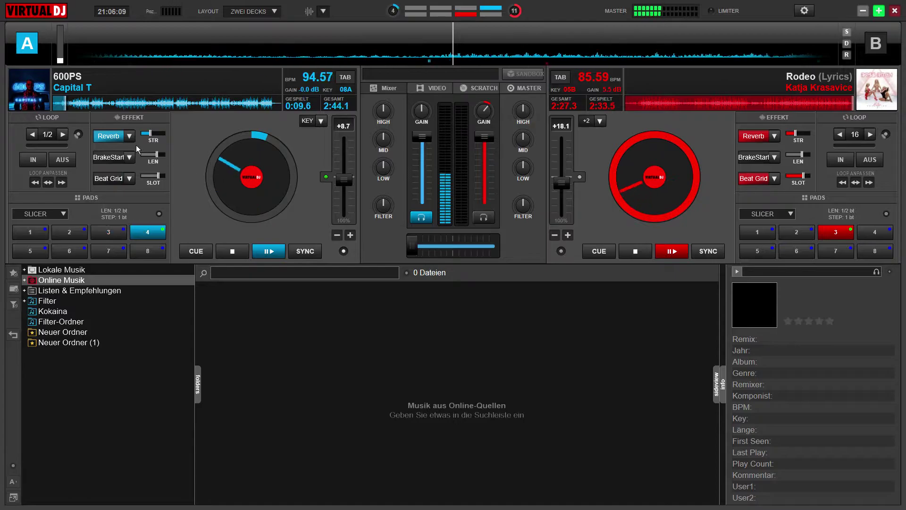
pyautogui.click(114, 138)
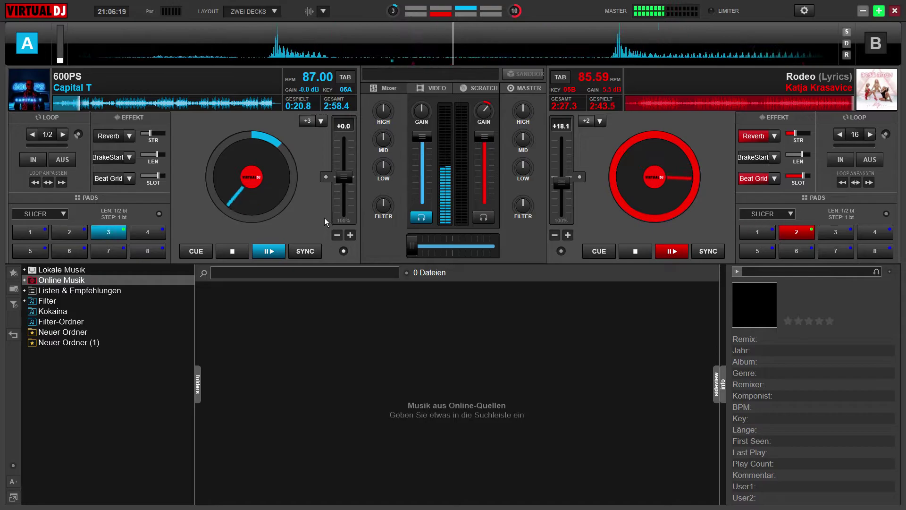
# - Raise deck A's gain to 6.5 dB and its tempo to +18.1
pyautogui.moveTo(425, 112); pyautogui.dragTo(435, 106)
pyautogui.moveTo(349, 179); pyautogui.dragTo(352, 183)
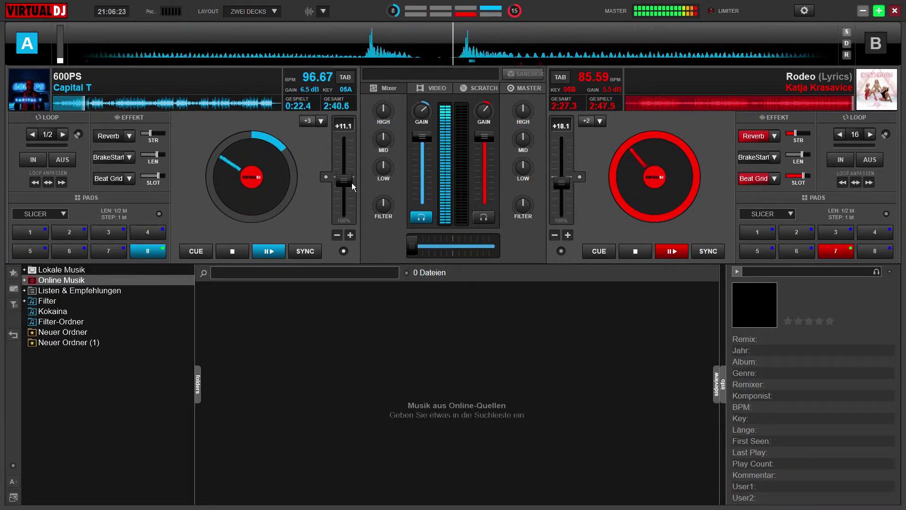
# - Apply two short Beat Grid bursts to 600PS on deck A and trigger its slicer pad 4
pyautogui.click(112, 183)
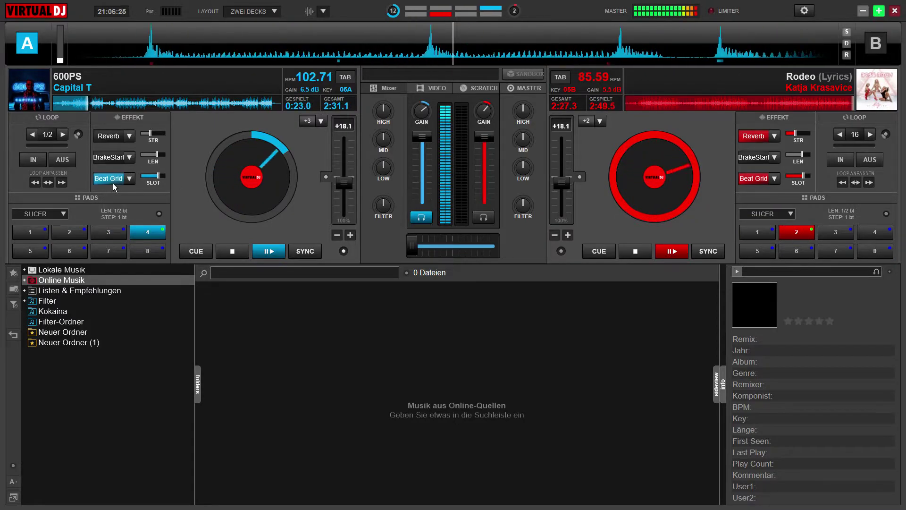
pyautogui.click(112, 183)
pyautogui.click(113, 183)
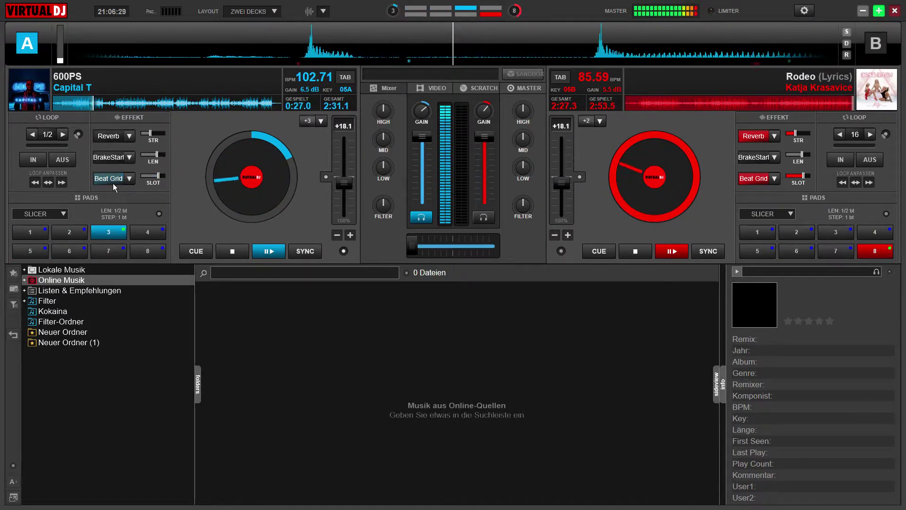
pyautogui.click(113, 183)
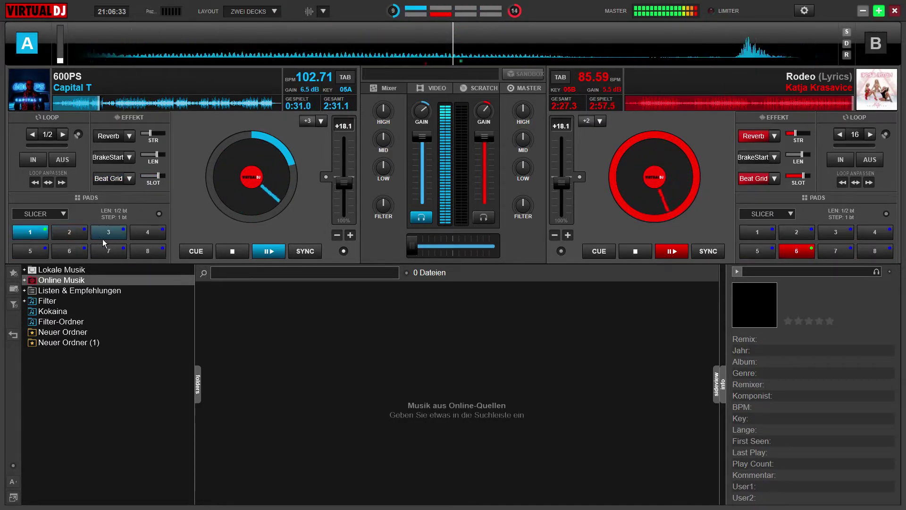
pyautogui.click(146, 236)
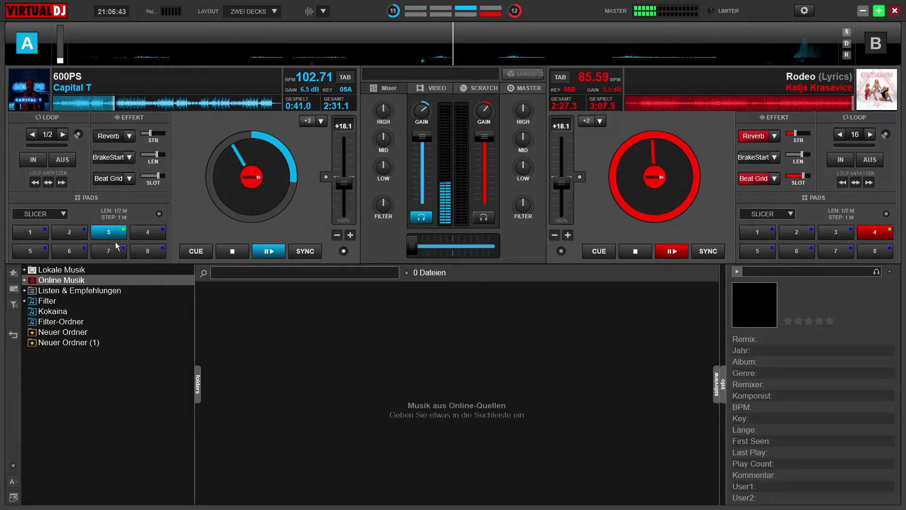
# - Apply one Beat Grid burst and one Reverb burst to 600PS on deck A, leaving both effects switched off
pyautogui.click(108, 187)
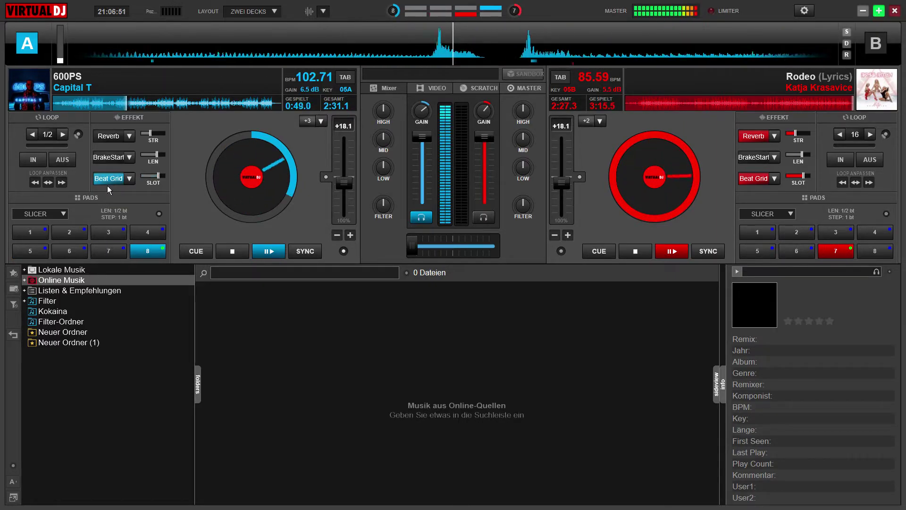
pyautogui.click(107, 185)
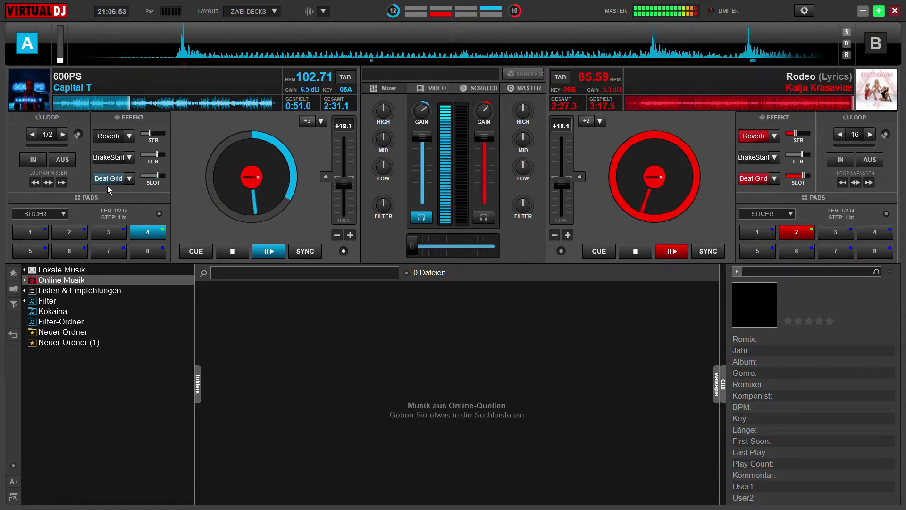
pyautogui.click(115, 138)
pyautogui.click(116, 142)
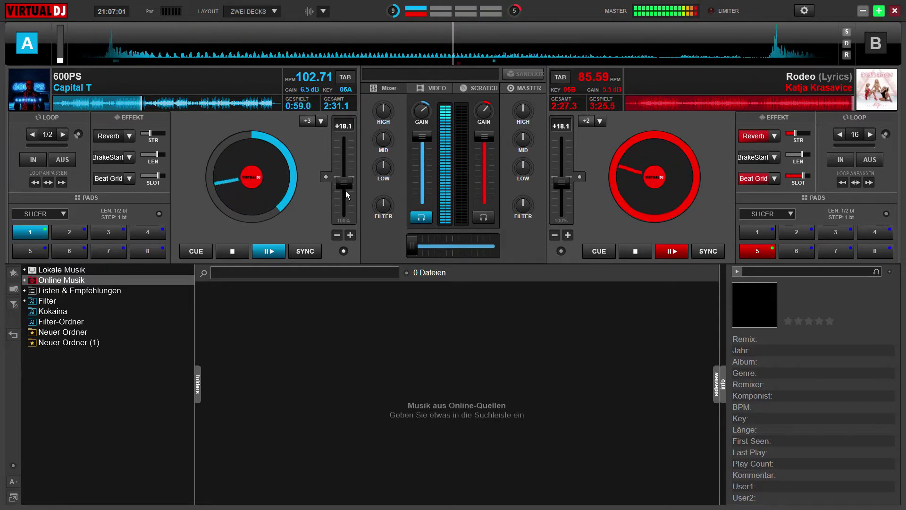
# - Raise deck A's tempo to +27.8 and apply a short Beat Grid burst to 600PS
pyautogui.moveTo(355, 189); pyautogui.dragTo(356, 194)
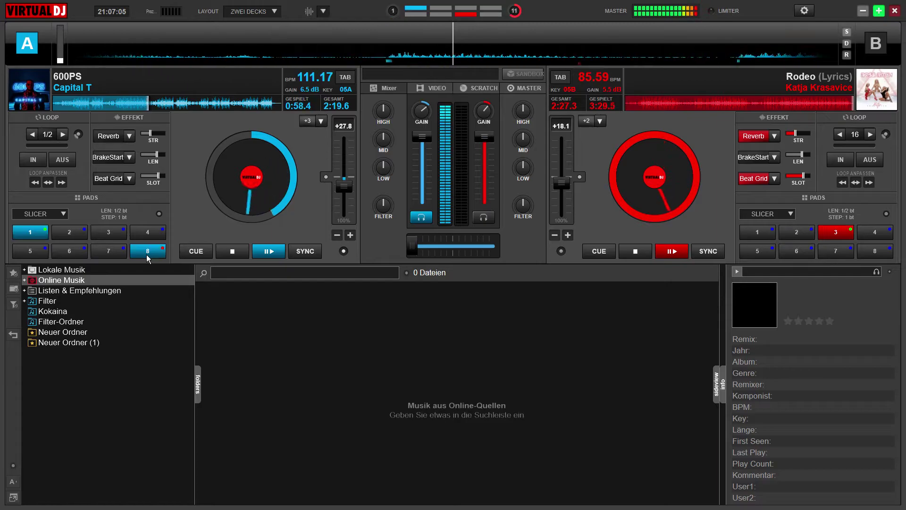
pyautogui.click(117, 185)
pyautogui.click(113, 180)
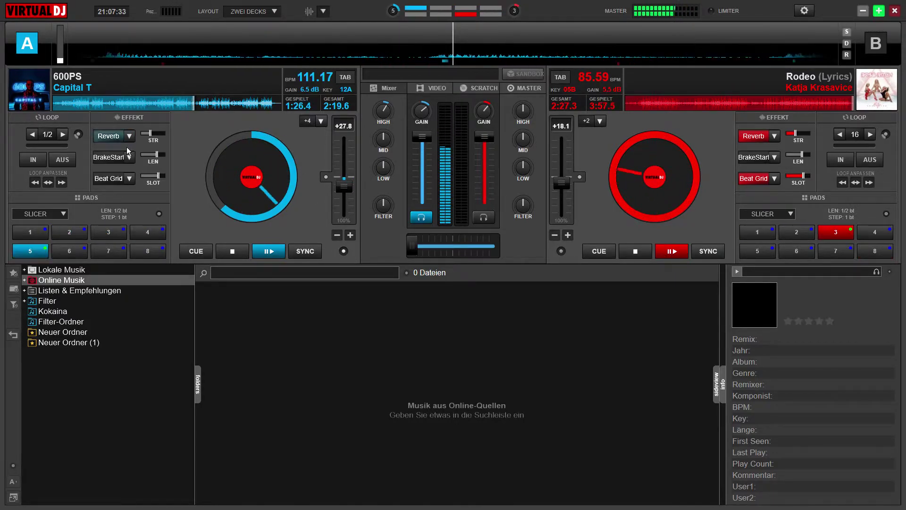
# - Raise deck A's tempo to +44.4 and apply a short Reverb burst to 600PS
pyautogui.moveTo(341, 189); pyautogui.dragTo(353, 197)
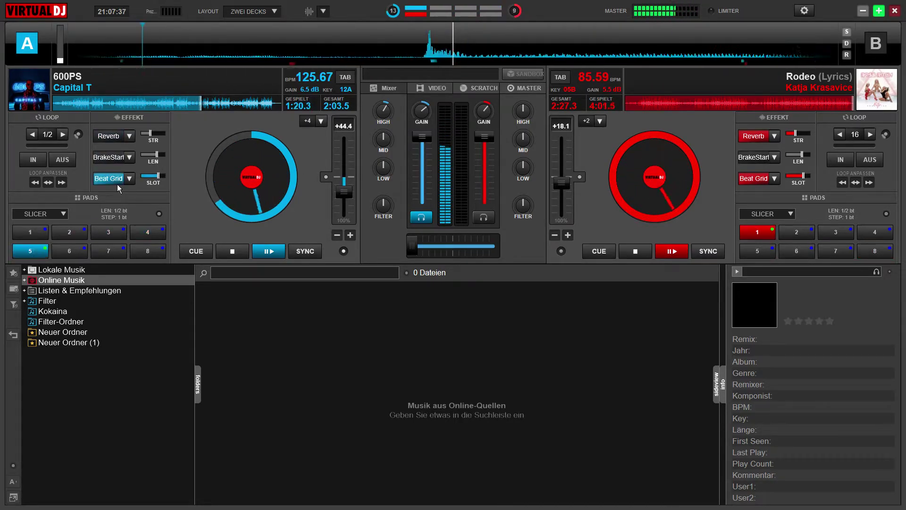
pyautogui.click(113, 140)
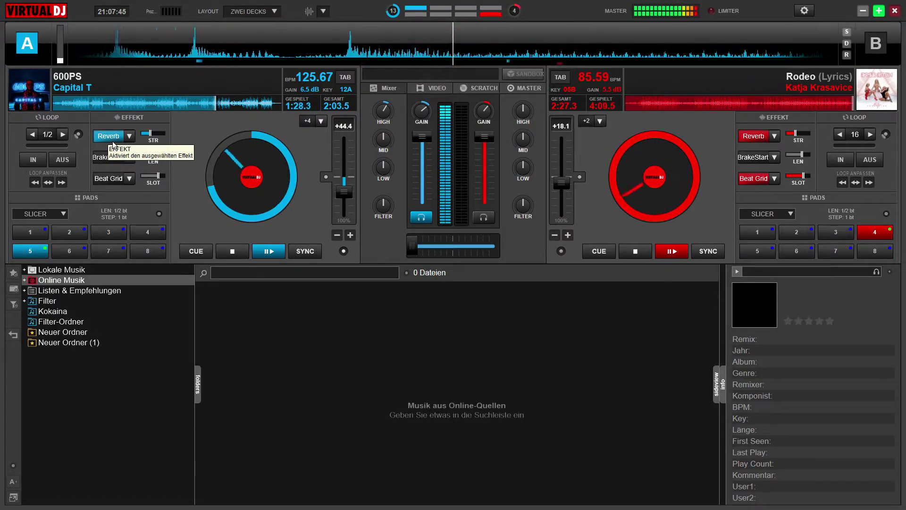
pyautogui.click(113, 136)
# - Apply two short Beat Grid bursts to 600PS on deck A, switching the effect off after each
pyautogui.click(120, 178)
pyautogui.click(122, 179)
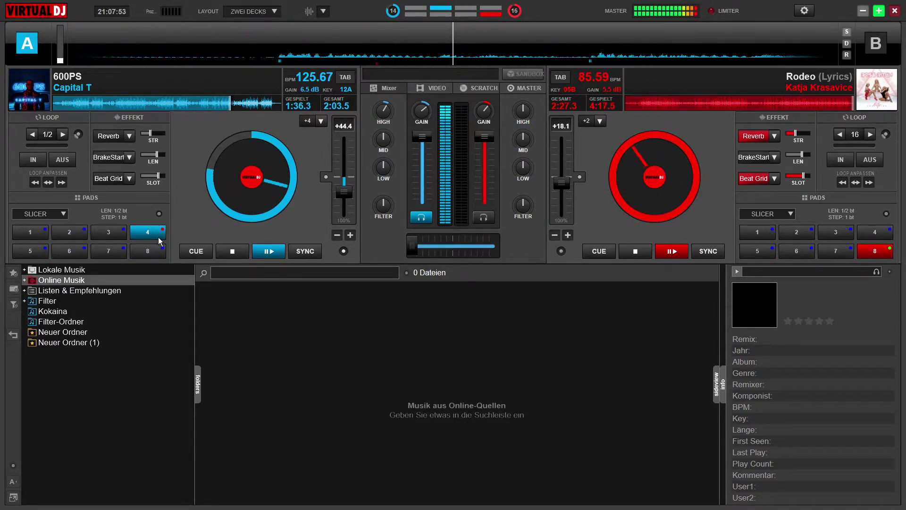
pyautogui.click(113, 183)
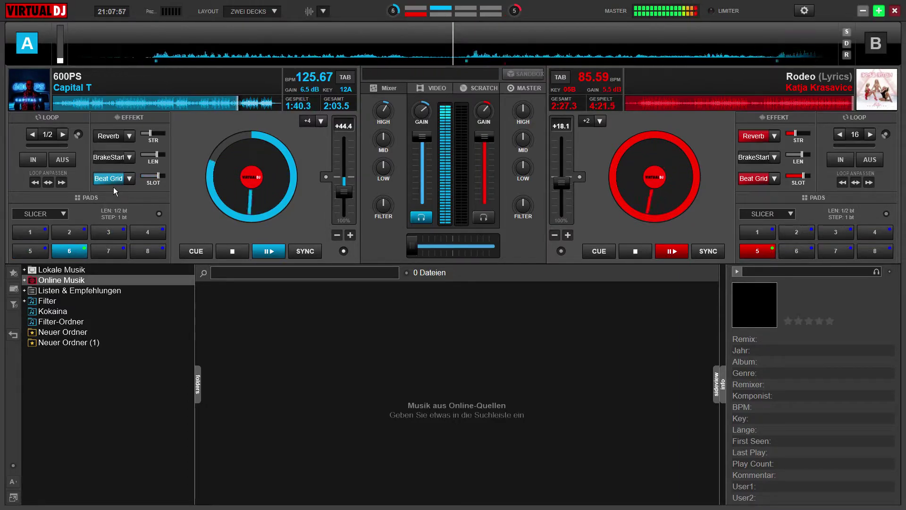
pyautogui.click(114, 178)
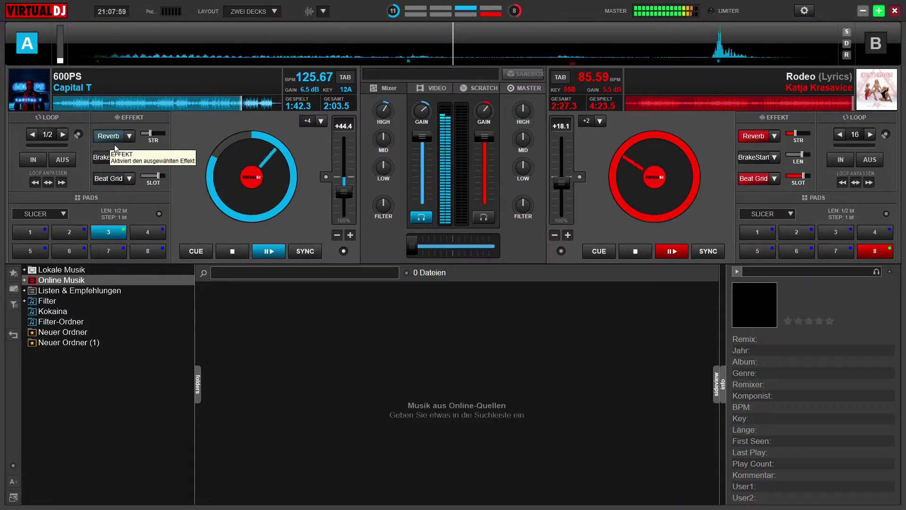
# - Apply one more short Beat Grid burst on deck A and lower the deck's tempo to +34.7
pyautogui.click(114, 184)
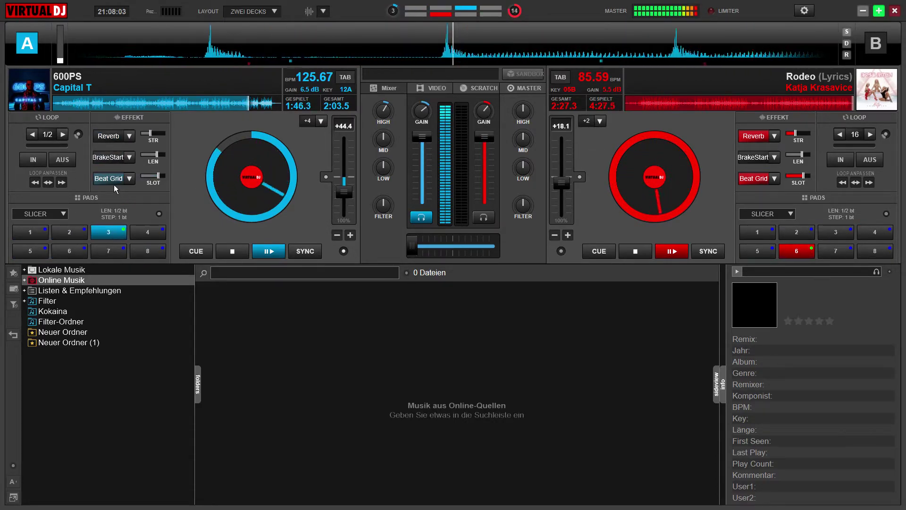
pyautogui.click(114, 185)
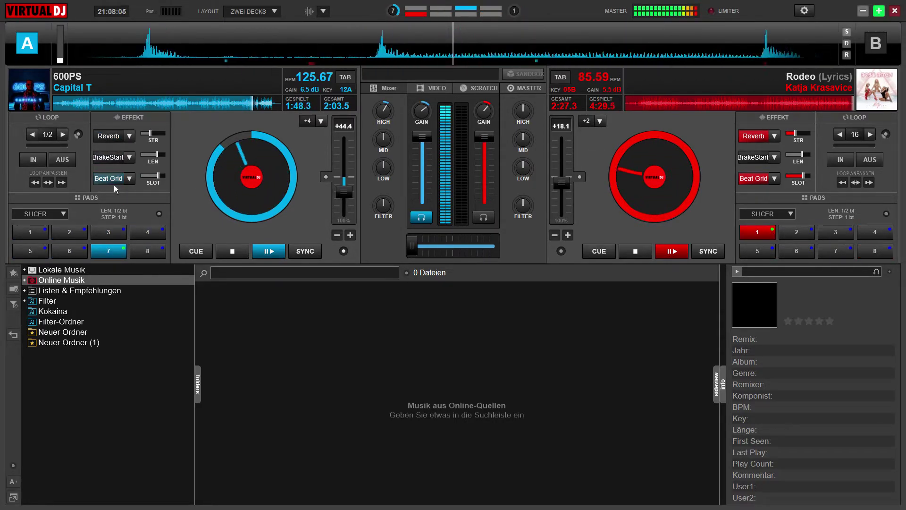
pyautogui.moveTo(342, 198)
pyautogui.mouseDown()
pyautogui.moveTo(347, 170)
pyautogui.moveTo(350, 191)
pyautogui.mouseUp()
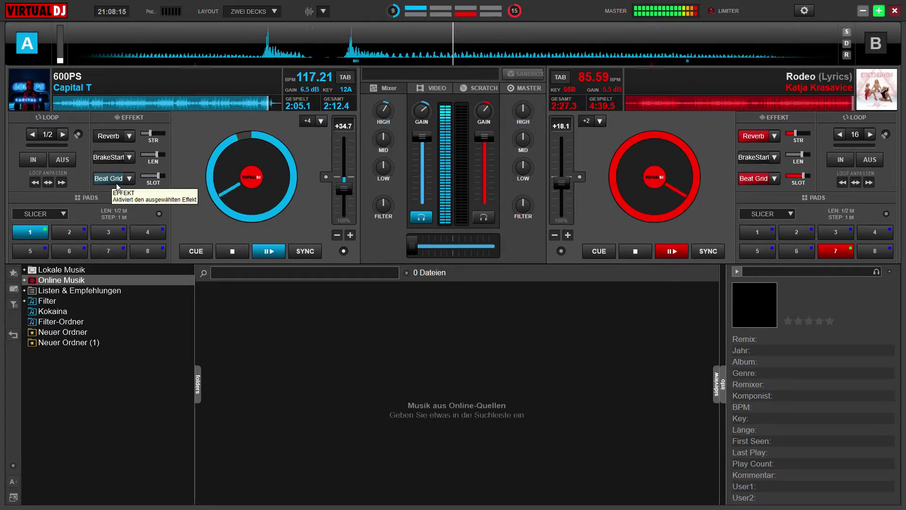
# - Jump between points in the second half of 600PS on deck A and switch on the deck's Reverb
pyautogui.click(234, 107)
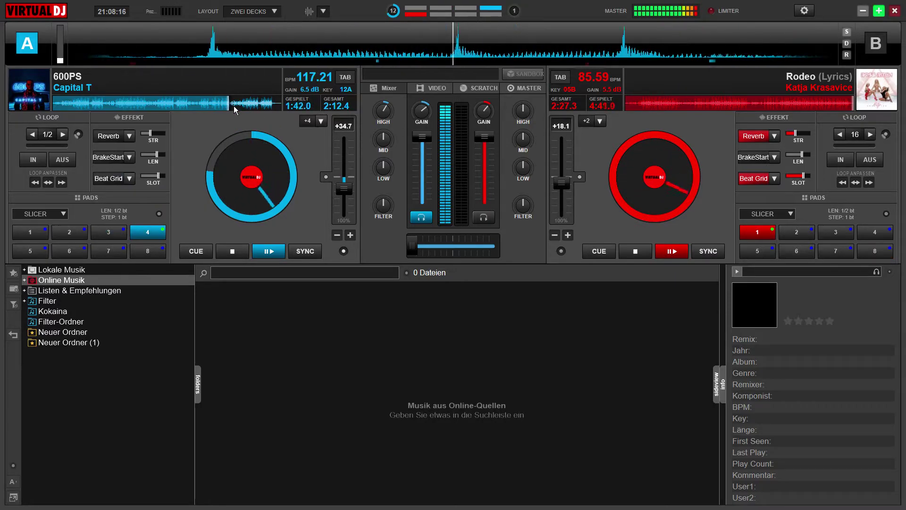
pyautogui.click(205, 108)
pyautogui.click(119, 139)
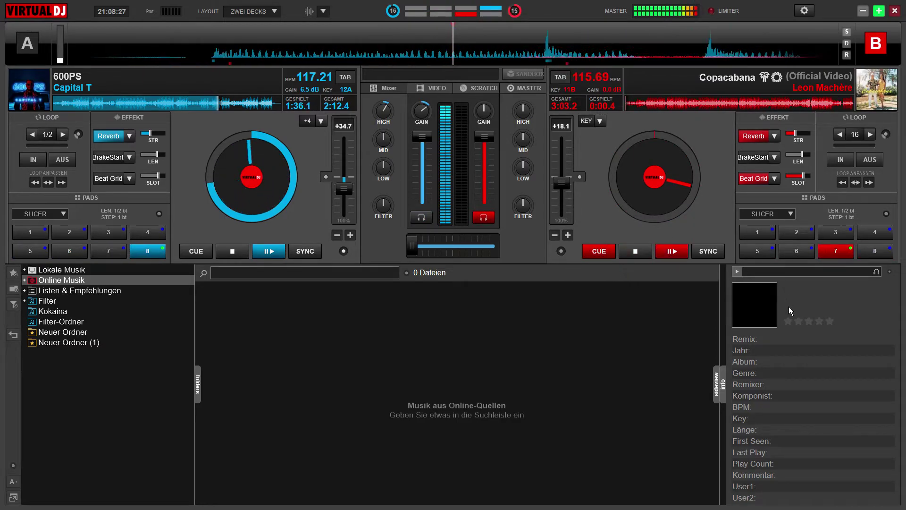
pyautogui.click(242, 108)
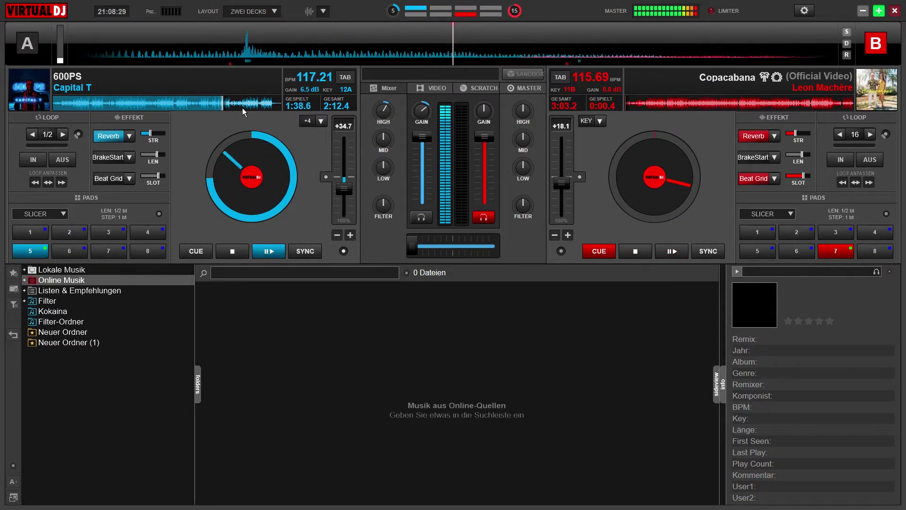
# - Apply short Beat Grid bursts to 600PS on deck A and switch the deck's Reverb off
pyautogui.click(123, 180)
pyautogui.click(123, 183)
pyautogui.click(114, 142)
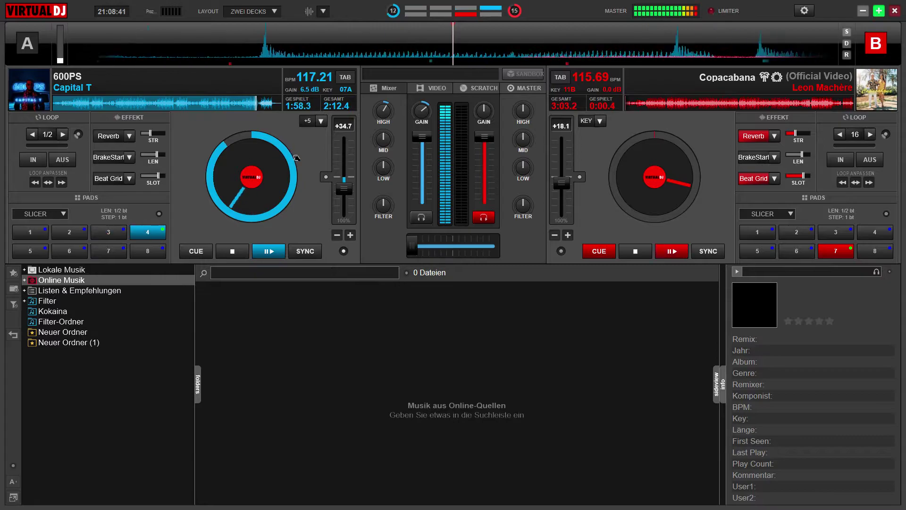
pyautogui.click(108, 181)
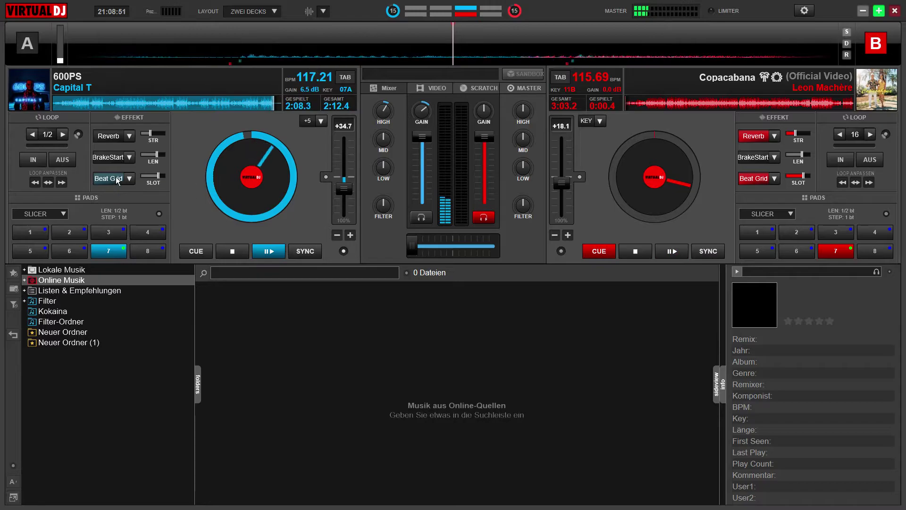
# - Loop the end of 600PS at 1/2 beat, crossfade fully to Copacabana on deck B, and stop deck A
pyautogui.click(52, 141)
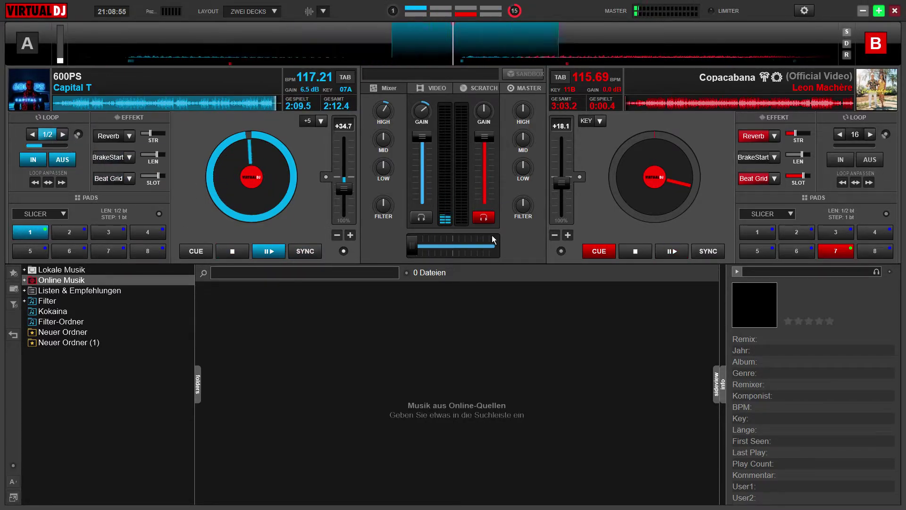
pyautogui.moveTo(414, 247); pyautogui.dragTo(533, 245)
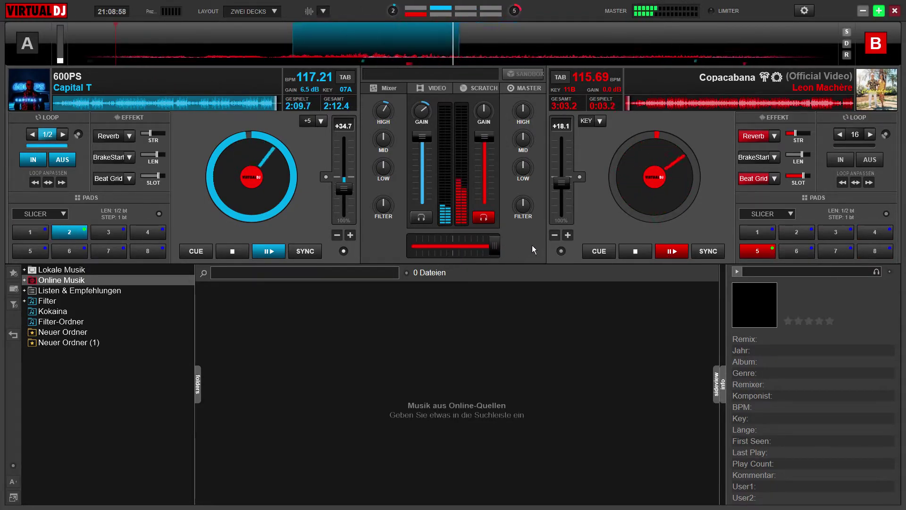
pyautogui.click(263, 254)
# - Switch off Beat Grid and Reverb on deck B and raise Copacabana's key to +3
pyautogui.click(762, 181)
pyautogui.click(757, 139)
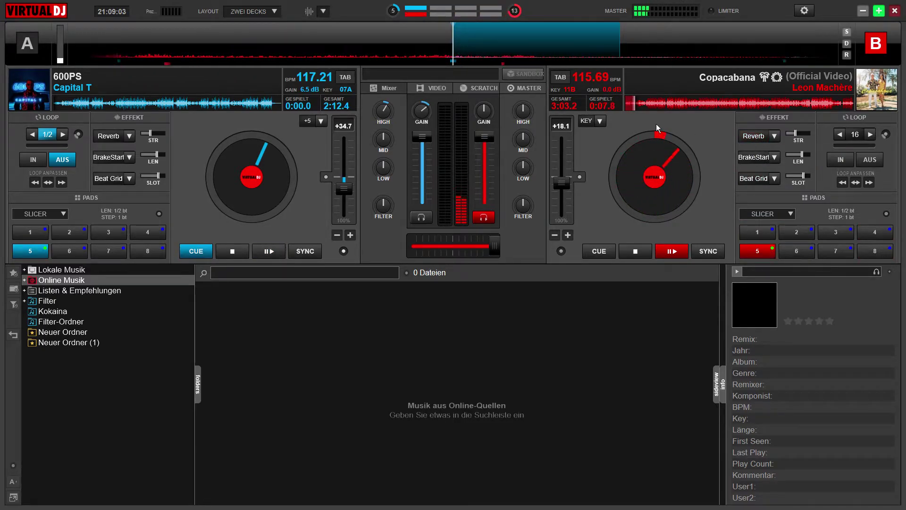
pyautogui.scroll(3, 602, 124)
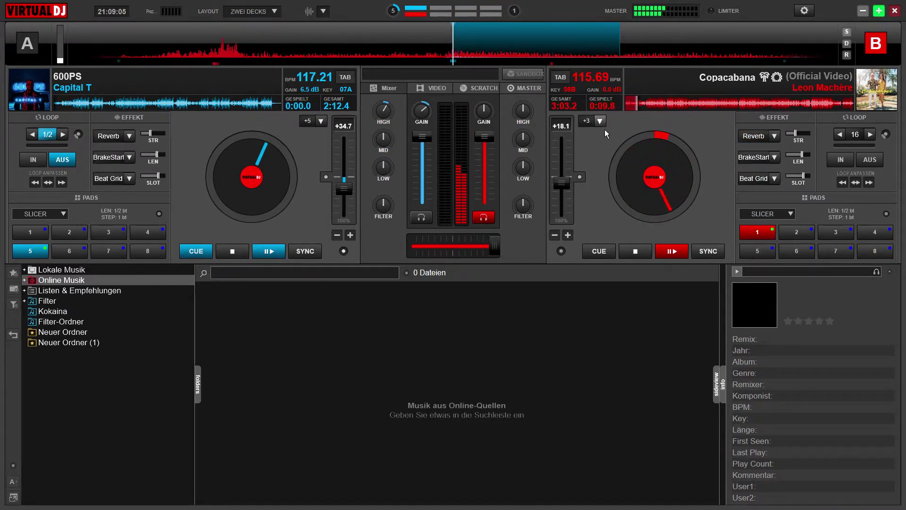
# - Apply a short Beat Grid burst and a short Reverb burst to Copacabana on deck B
pyautogui.click(764, 183)
pyautogui.click(765, 187)
pyautogui.click(756, 142)
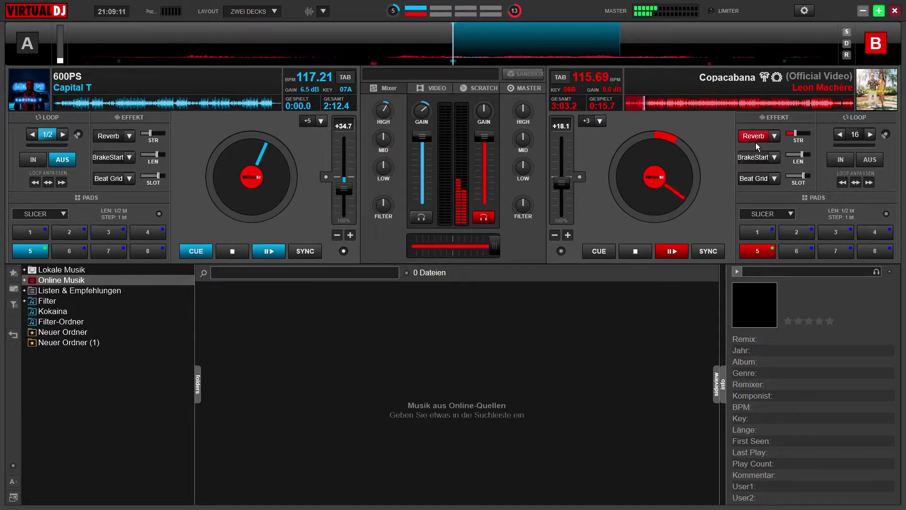
pyautogui.click(756, 141)
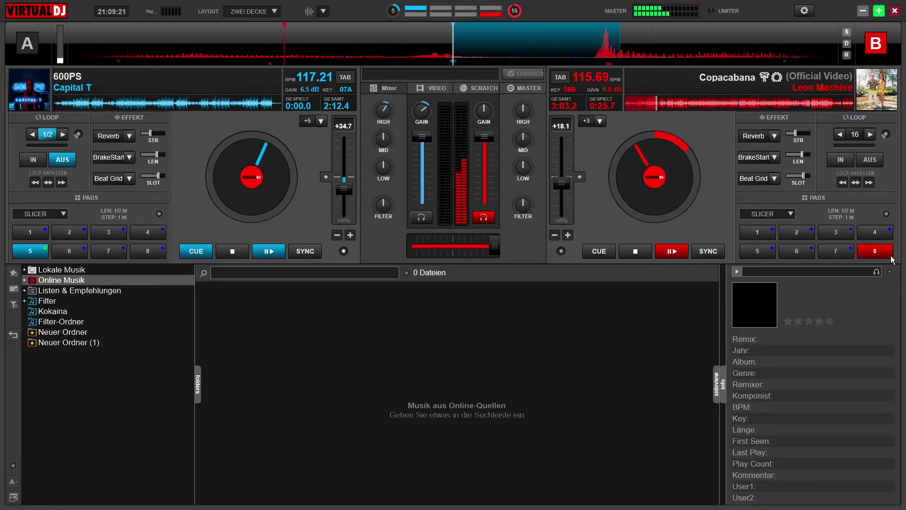
# - Raise deck B's tempo to +23.6 and its gain to about 6.8 dB
pyautogui.moveTo(567, 183); pyautogui.dragTo(573, 188)
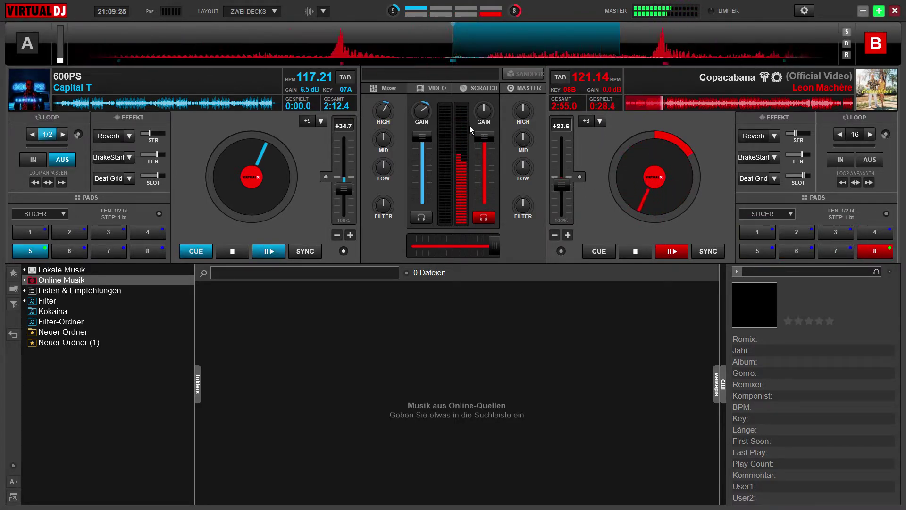
pyautogui.moveTo(489, 118); pyautogui.dragTo(497, 111)
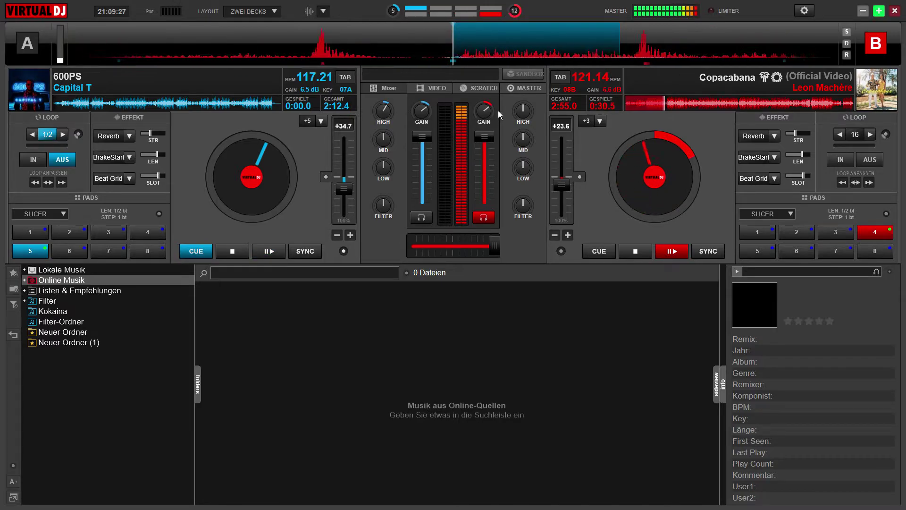
# - Apply several short Reverb bursts and one Beat Grid burst to Copacabana, switching each effect off after use
pyautogui.click(753, 137)
pyautogui.click(754, 138)
pyautogui.click(759, 178)
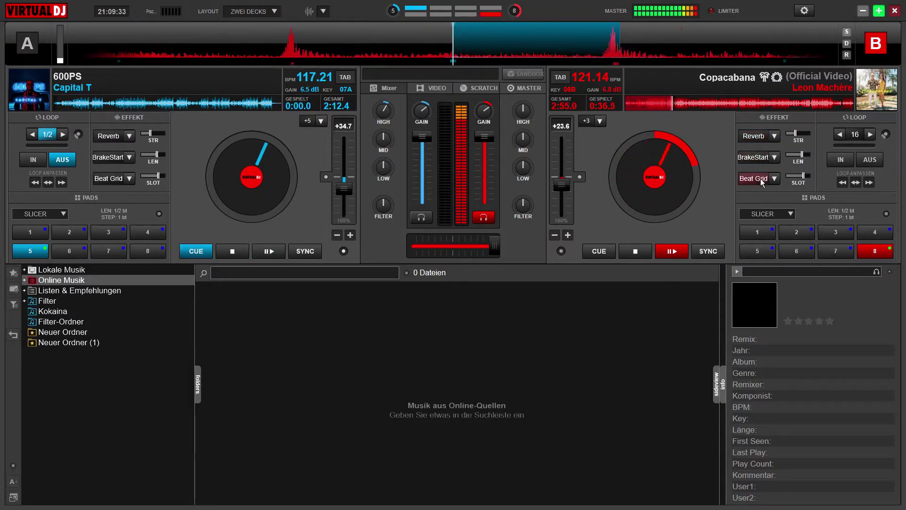
pyautogui.click(760, 179)
pyautogui.click(749, 142)
pyautogui.click(749, 142)
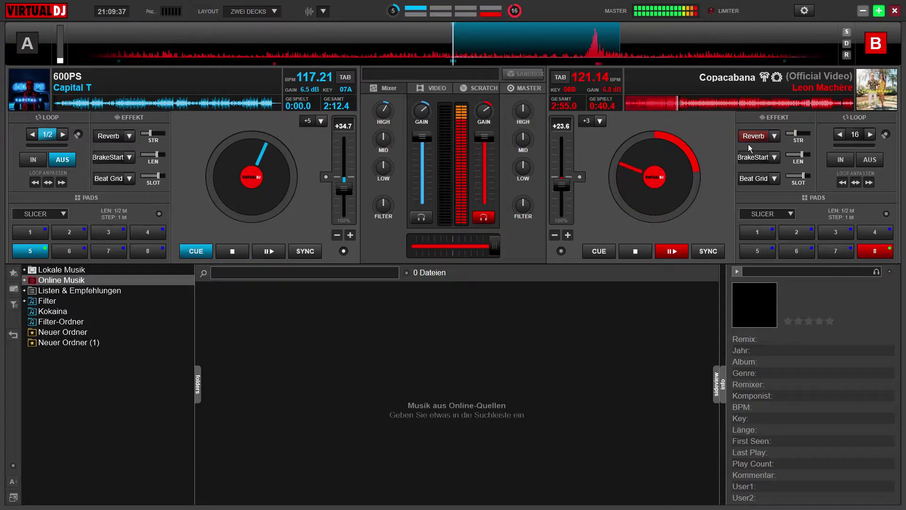
pyautogui.click(749, 142)
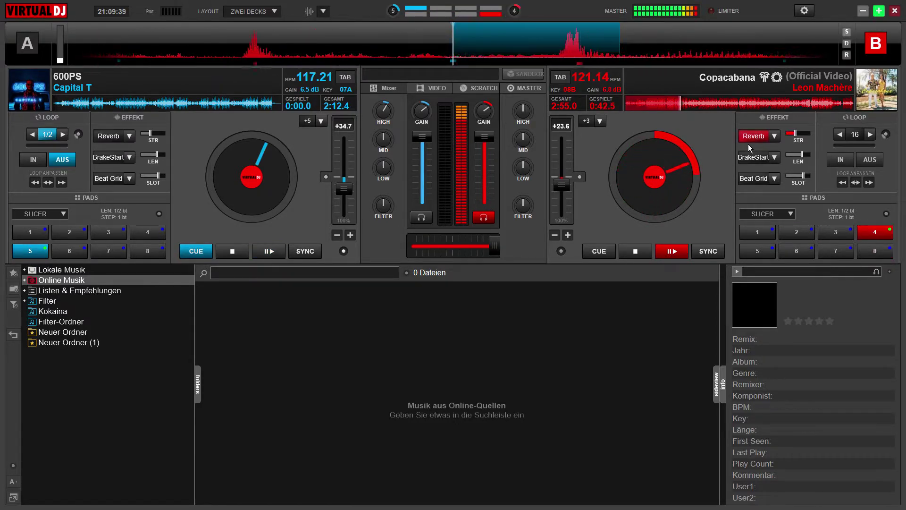
pyautogui.click(749, 142)
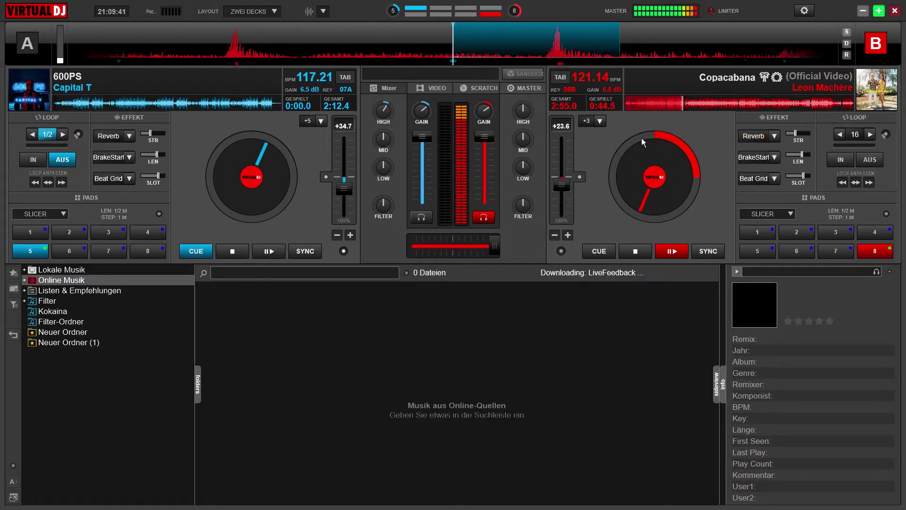
# - Drop Copacabana's key to -3 for a moment and bring it back to +3
pyautogui.scroll(-6, 608, 129)
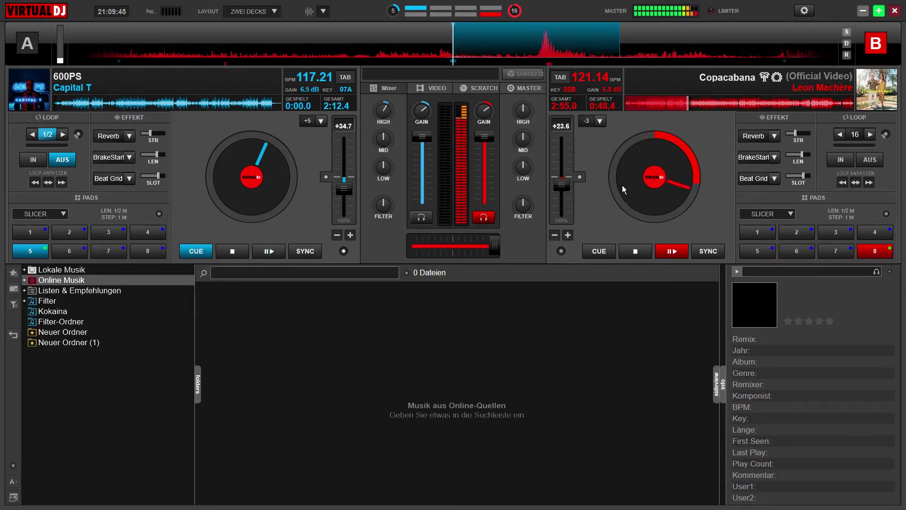
pyautogui.scroll(6, 608, 148)
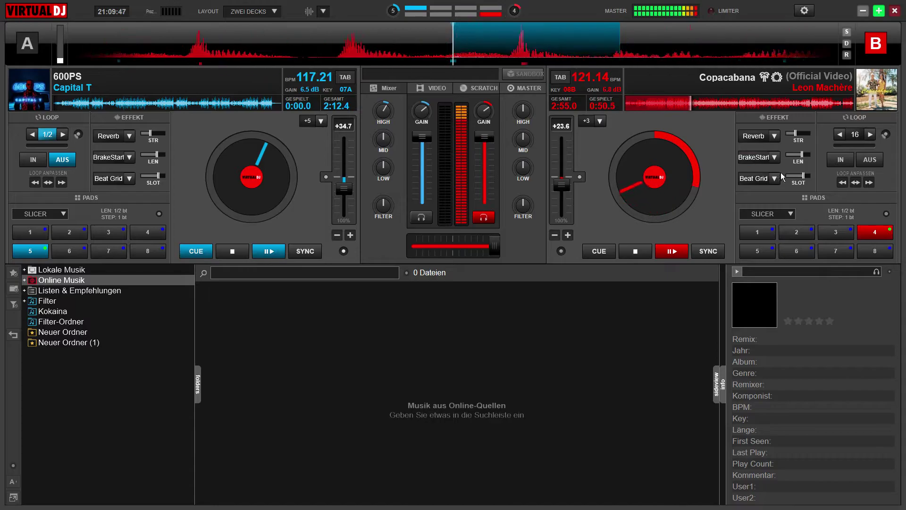
# - Apply one Beat Grid burst followed by one Reverb burst to Copacabana on deck B
pyautogui.click(761, 182)
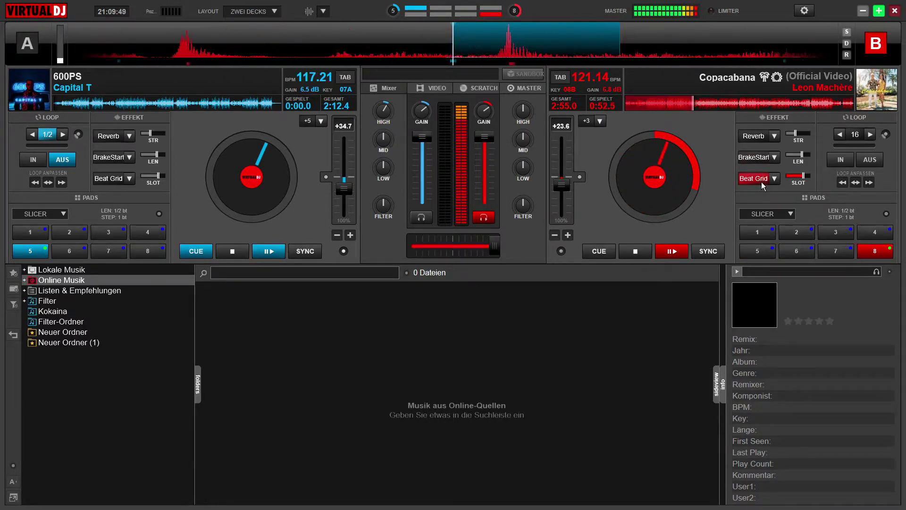
pyautogui.click(754, 140)
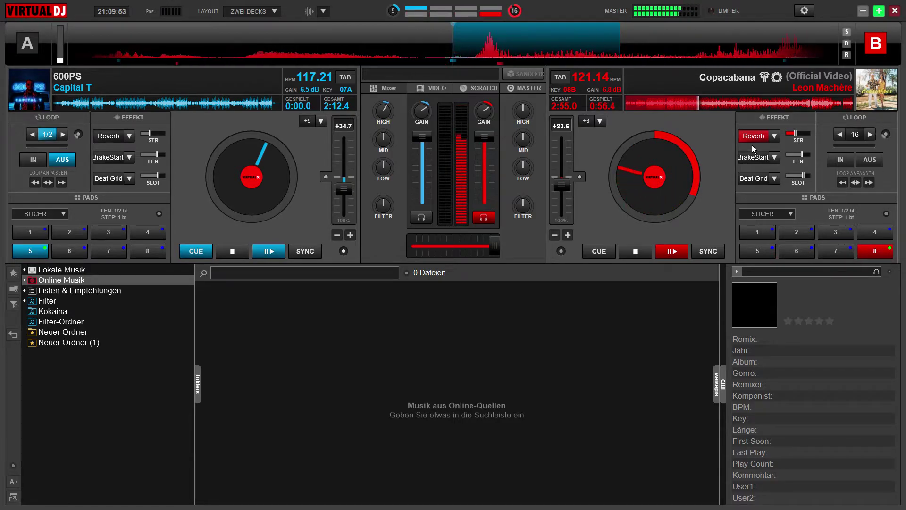
pyautogui.click(753, 141)
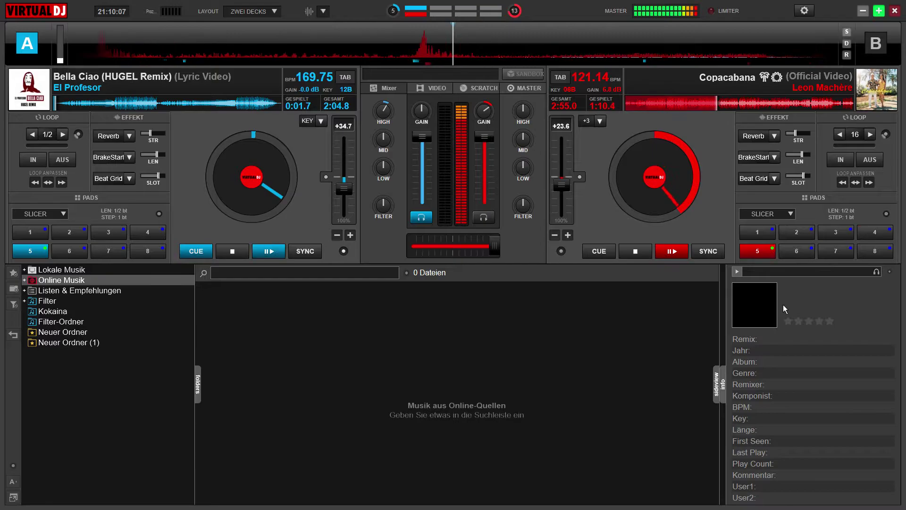
# - Alternate Beat Grid, Reverb and Beat Grid bursts on Copacabana, leaving both effects off
pyautogui.click(765, 186)
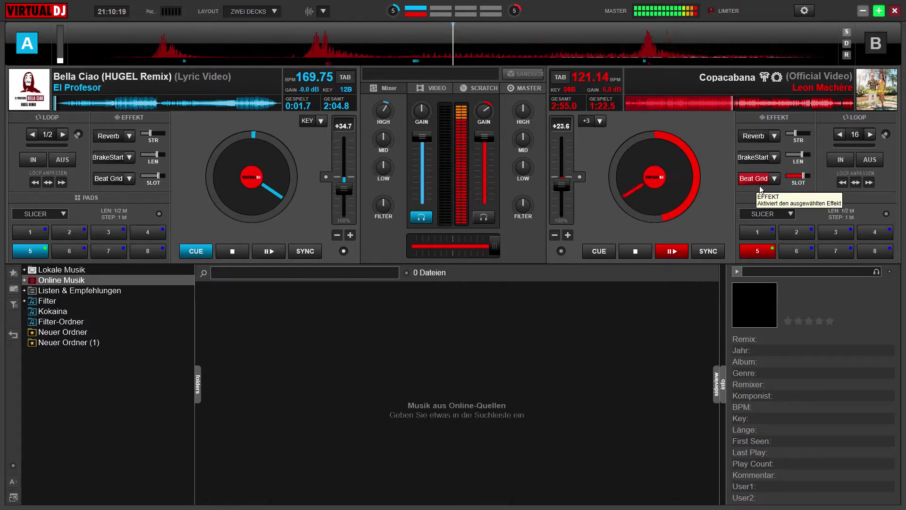
pyautogui.click(760, 145)
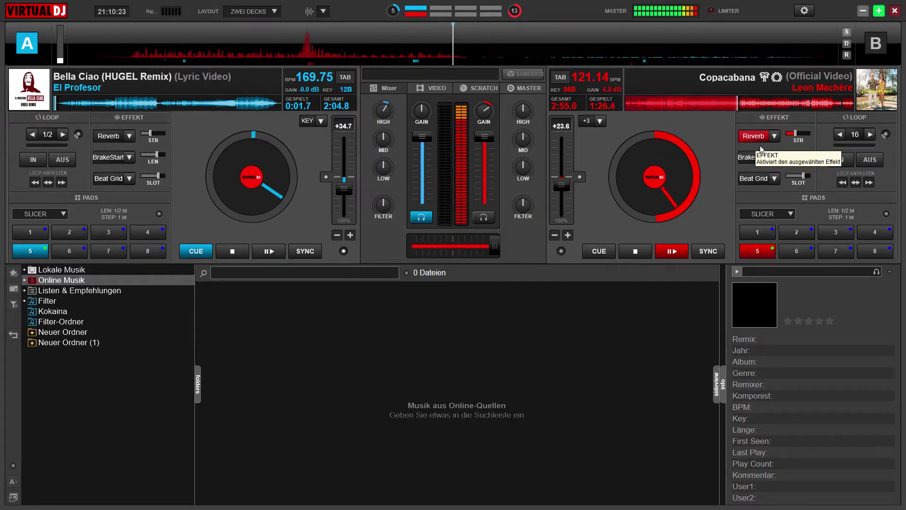
pyautogui.click(756, 181)
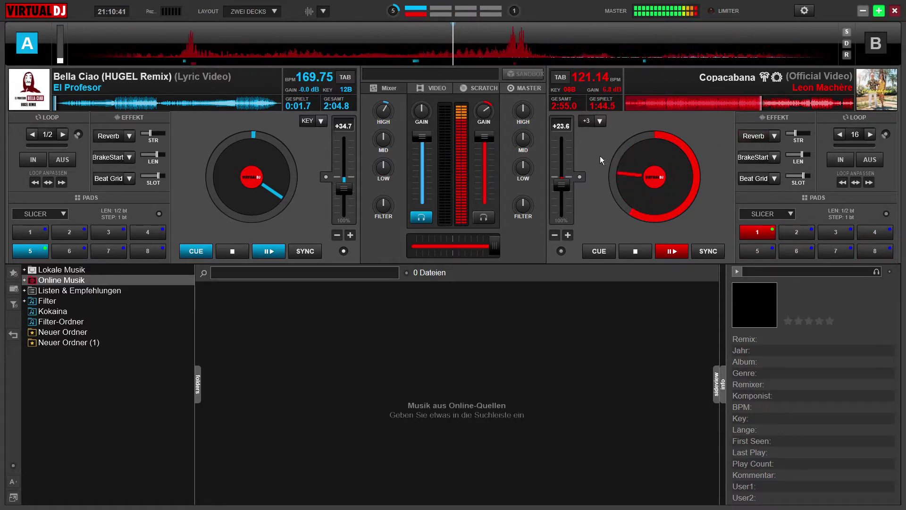
# - Shift deck B's tempo briefly and return it to +23.6
pyautogui.moveTo(568, 189); pyautogui.dragTo(569, 180)
pyautogui.click(572, 189)
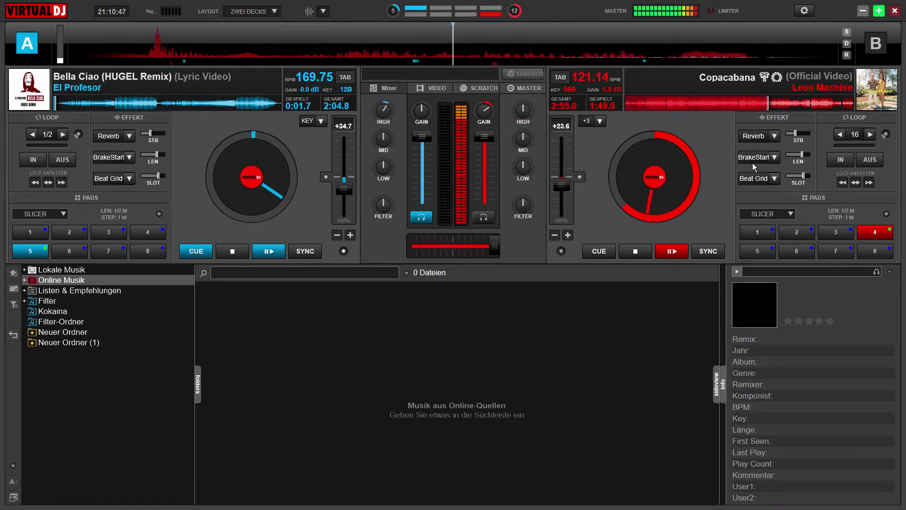
# - Apply a short Reverb burst and a short Beat Grid burst to deck B, switching both effects off
pyautogui.click(760, 136)
pyautogui.click(761, 136)
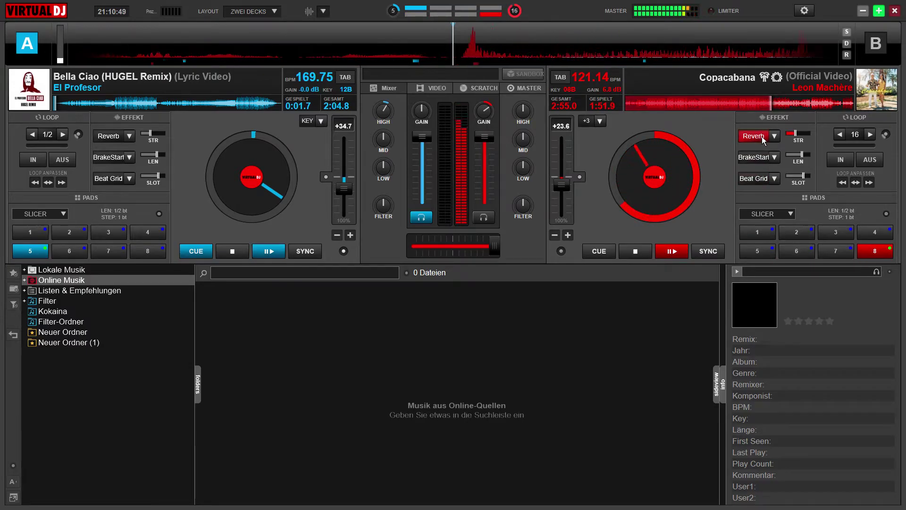
pyautogui.click(763, 185)
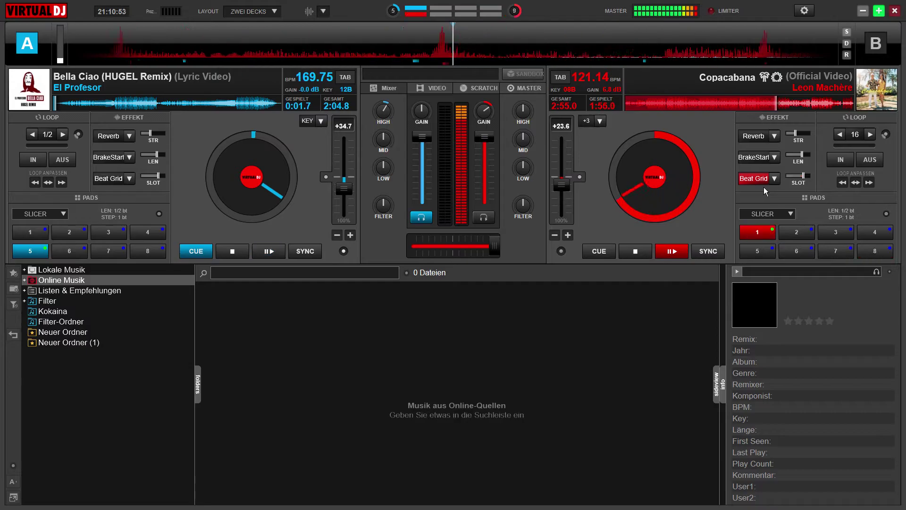
pyautogui.click(764, 186)
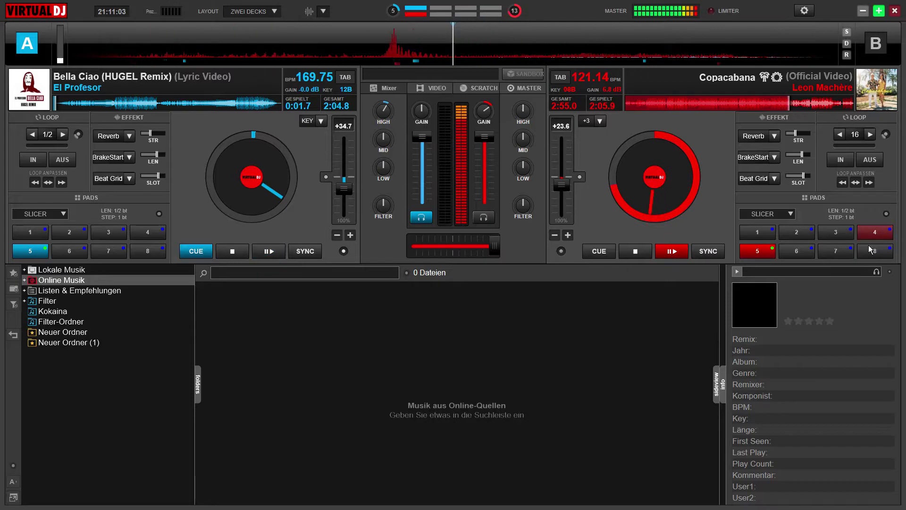
# - Switch on Reverb on deck B and raise the deck's tempo to +33.3
pyautogui.click(762, 138)
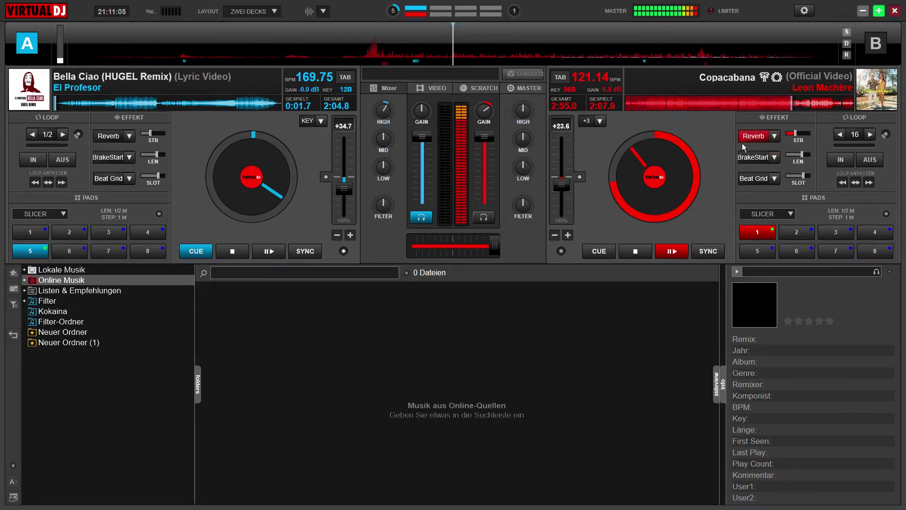
pyautogui.moveTo(566, 191); pyautogui.dragTo(566, 193)
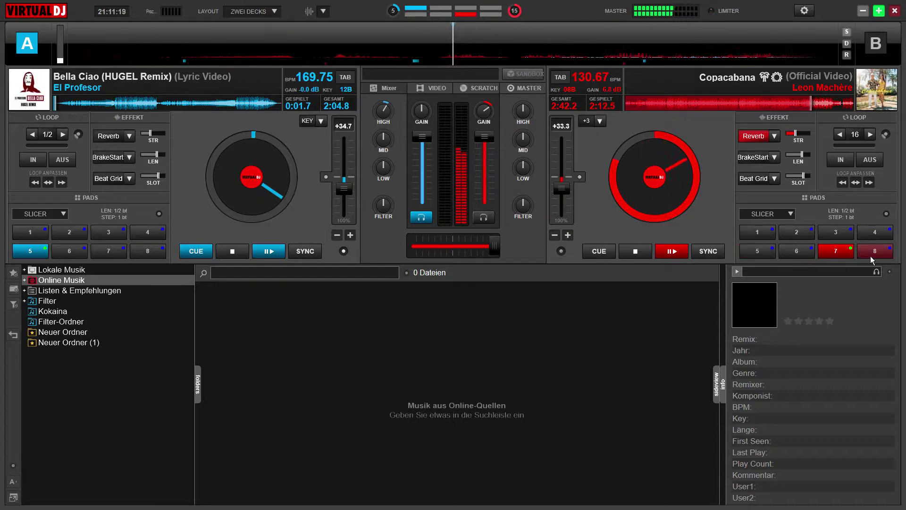
# - Apply a short Beat Grid burst to Copacabana and switch deck B's Reverb off
pyautogui.click(767, 178)
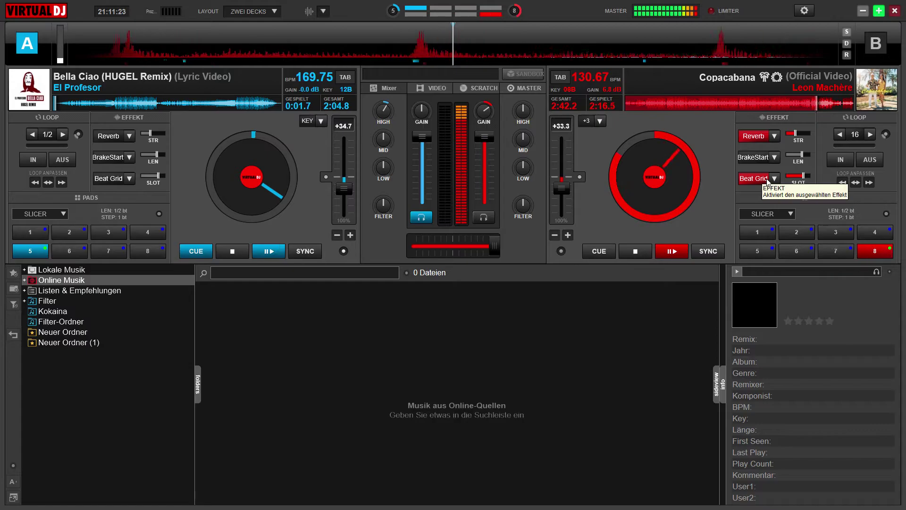
pyautogui.click(767, 179)
pyautogui.click(747, 142)
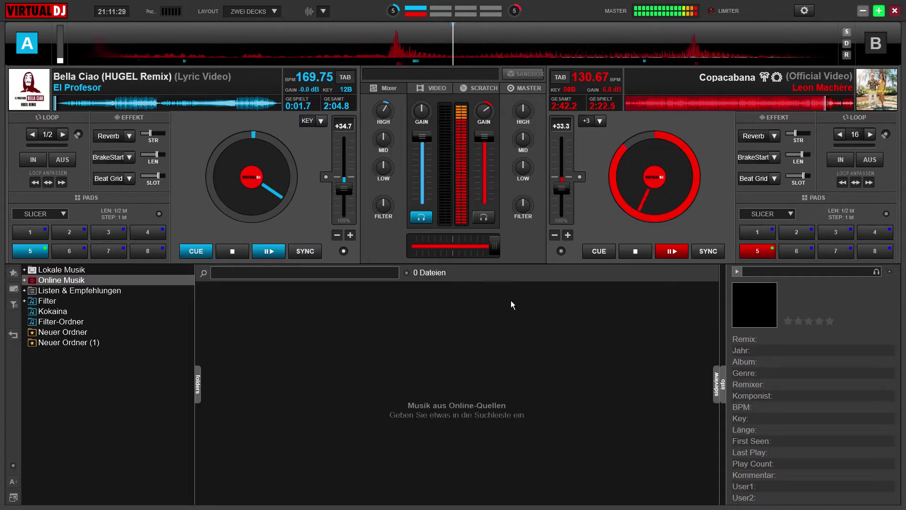
# - Raise Bella Ciao's gain on deck A to about 6.4 dB and apply short Reverb and Beat Grid bursts to deck B
pyautogui.moveTo(427, 112); pyautogui.dragTo(438, 109)
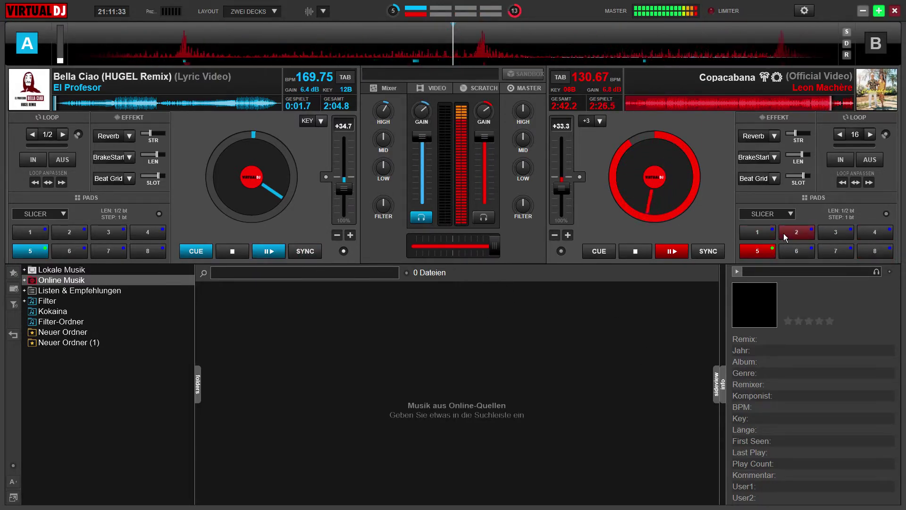
pyautogui.click(755, 141)
pyautogui.click(756, 178)
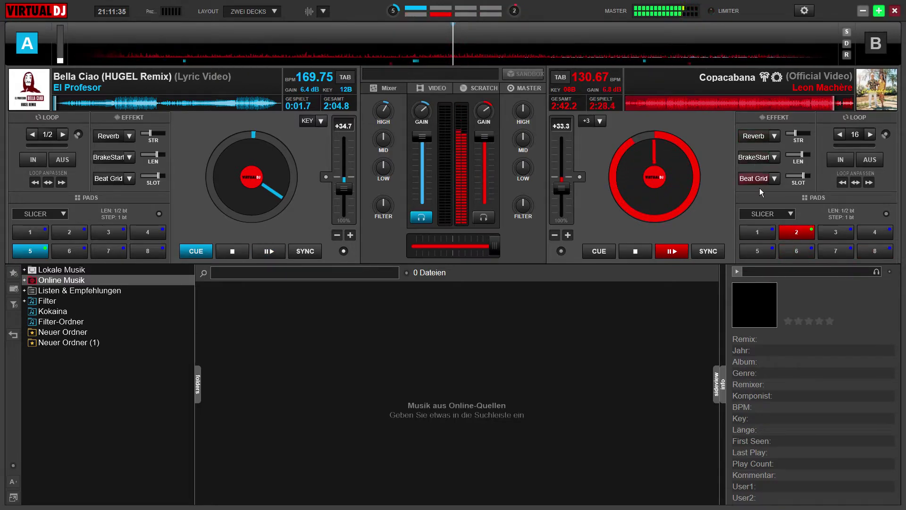
# - Apply short Reverb and Beat Grid bursts to Copacabana on deck B and brake the track with BrakeStart
pyautogui.click(756, 138)
pyautogui.click(756, 180)
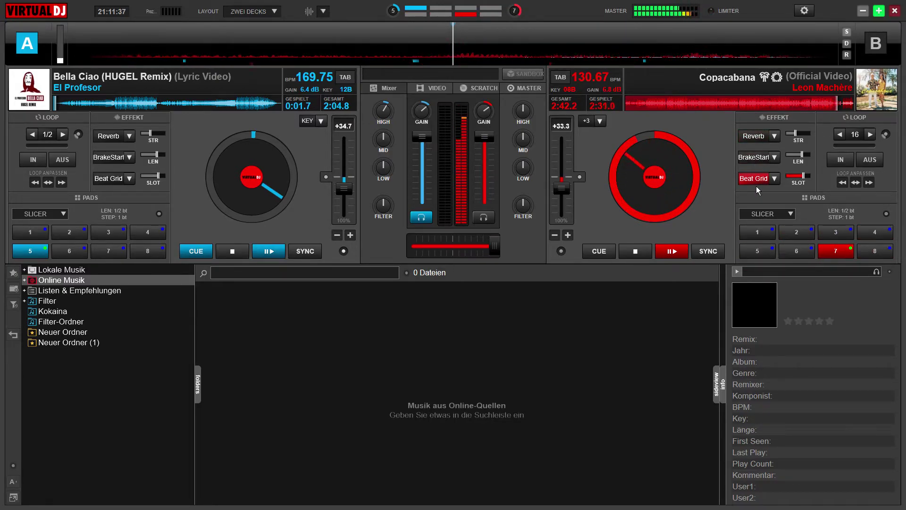
pyautogui.click(759, 158)
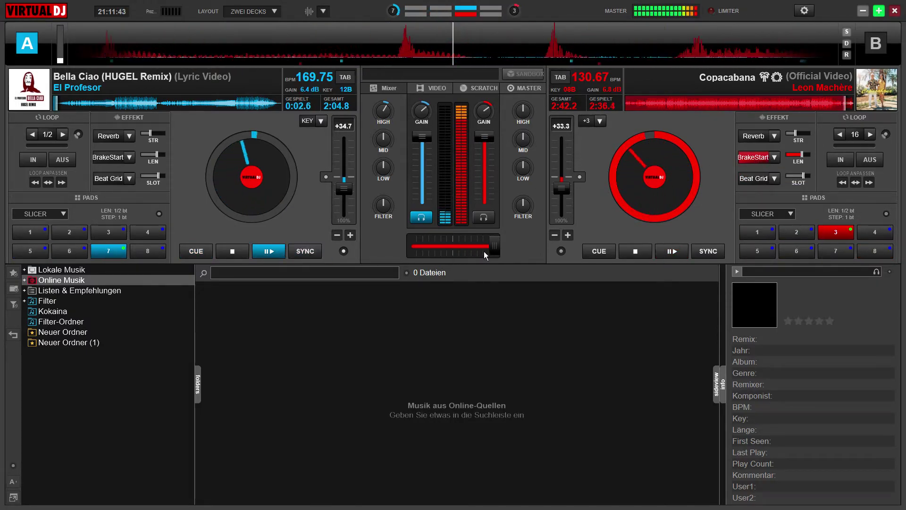
# - Crossfade fully to Bella Ciao on deck A and lower its tempo to +15.3
pyautogui.moveTo(501, 249); pyautogui.dragTo(400, 237)
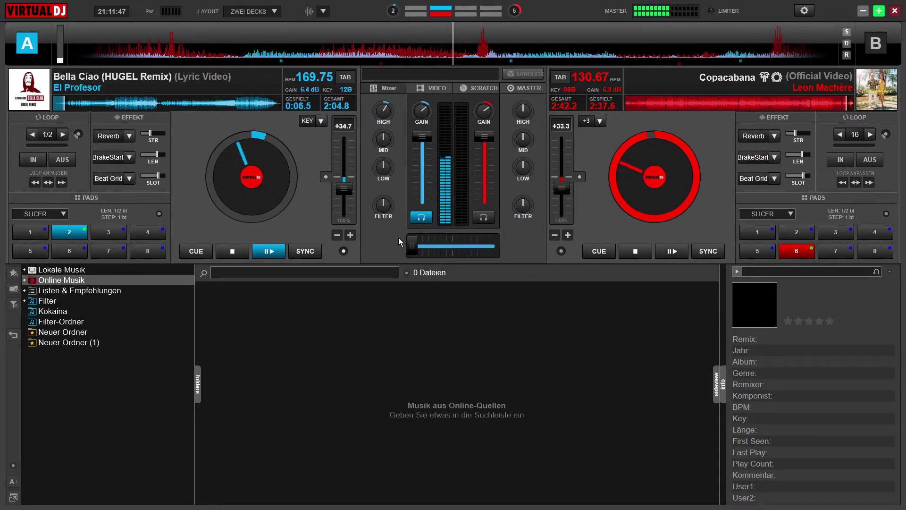
pyautogui.moveTo(346, 195); pyautogui.dragTo(354, 184)
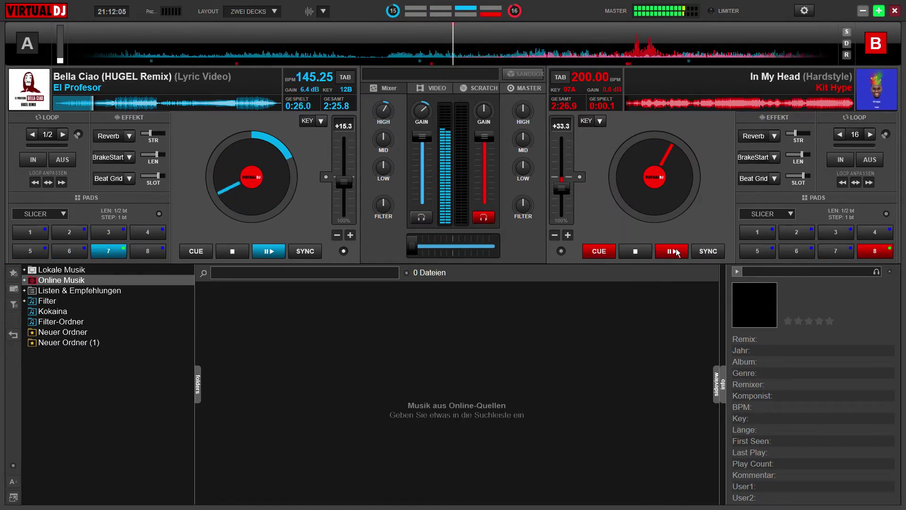
# - Start In My Head on deck B during a Beat Grid burst on deck A, crossfade fully to deck B and stop Bella Ciao
pyautogui.click(117, 182)
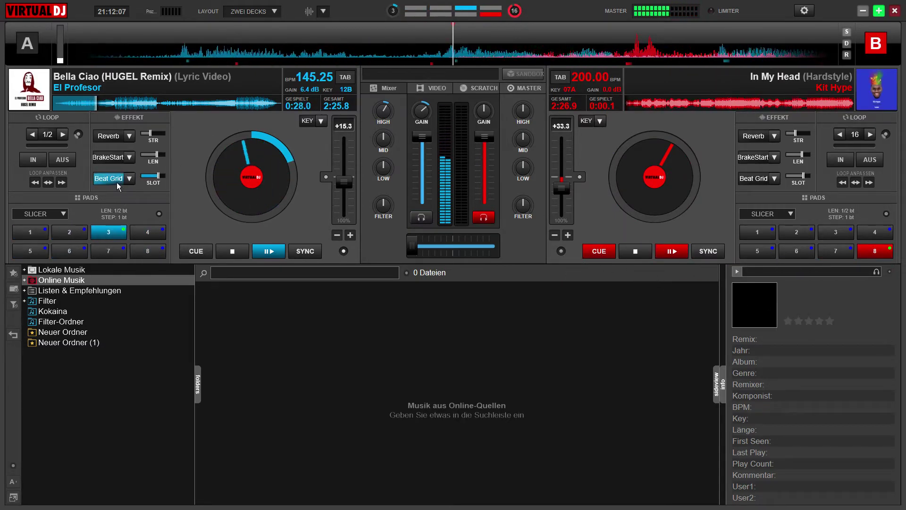
pyautogui.click(667, 252)
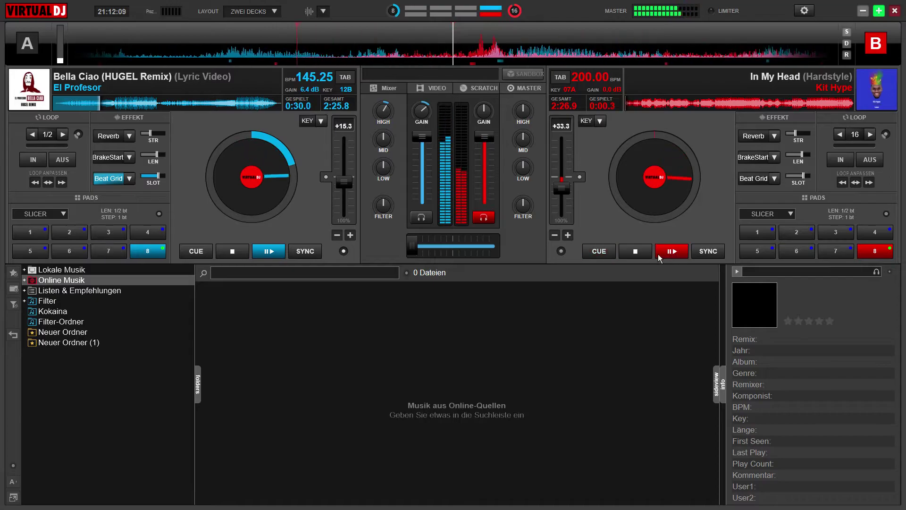
pyautogui.moveTo(417, 251); pyautogui.dragTo(497, 252)
pyautogui.click(114, 181)
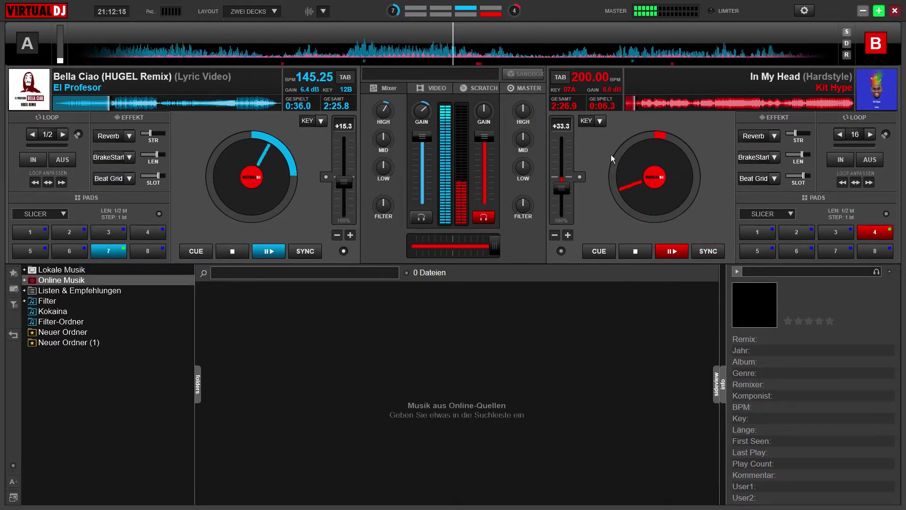
pyautogui.click(242, 257)
# - Apply a Beat Grid burst to In My Head on deck B and trigger its slicer pad 7
pyautogui.click(753, 182)
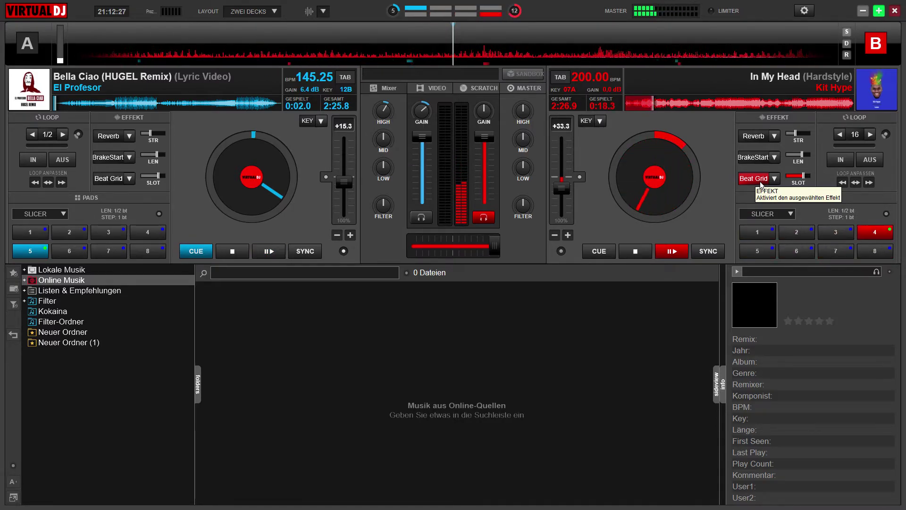
pyautogui.click(760, 182)
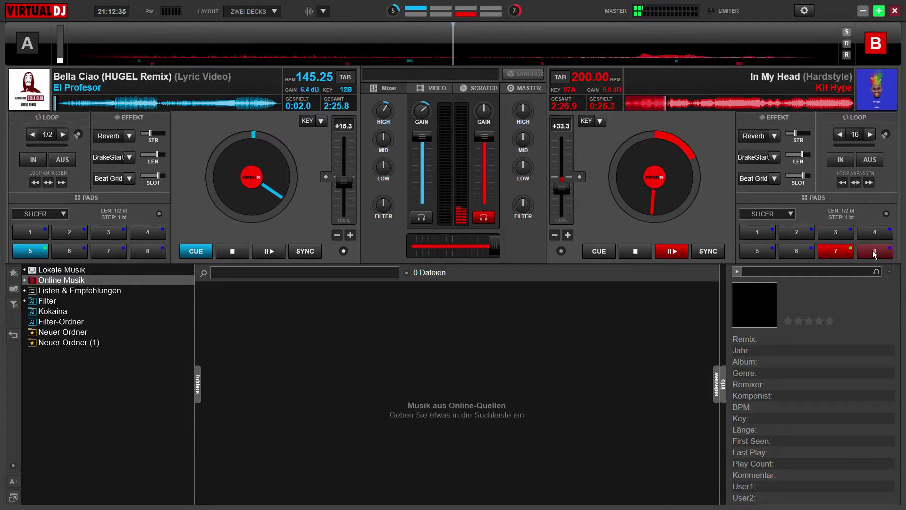
pyautogui.click(840, 253)
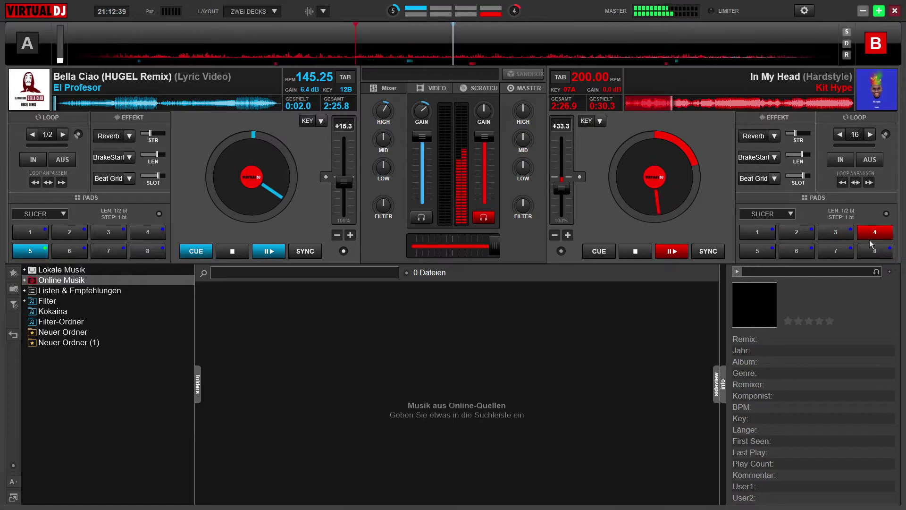
# - Apply a short Beat Grid burst to deck B and raise its key to +2
pyautogui.click(762, 182)
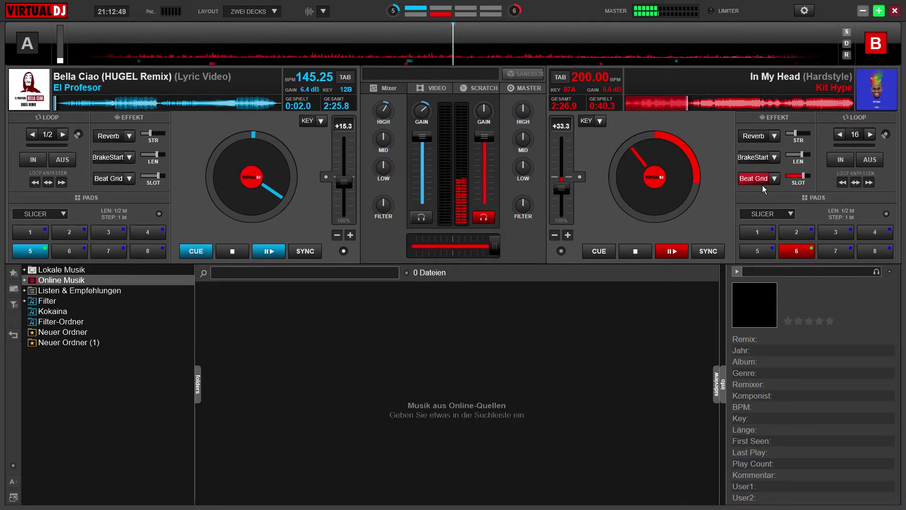
pyautogui.scroll(2, 604, 125)
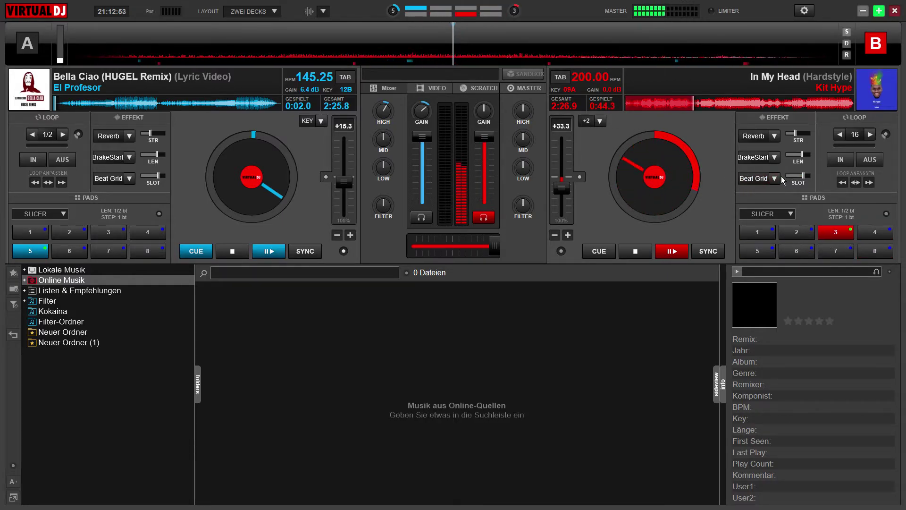
# - Layer Reverb over a Beat Grid burst on deck B, switching off Beat Grid first and Reverb second
pyautogui.click(758, 181)
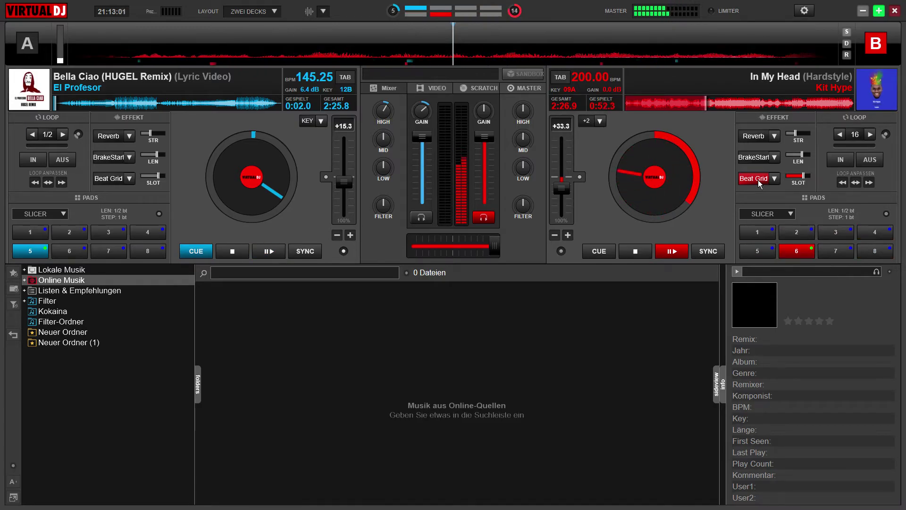
pyautogui.click(754, 136)
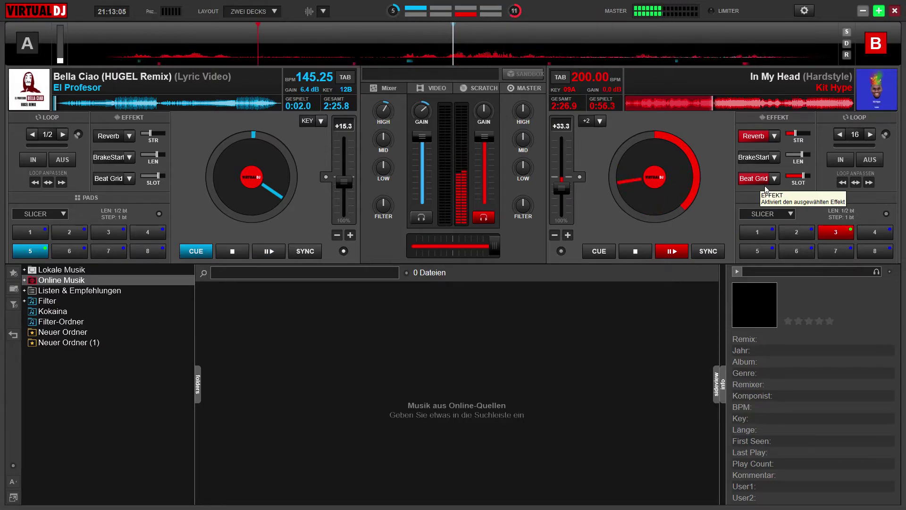
pyautogui.click(750, 179)
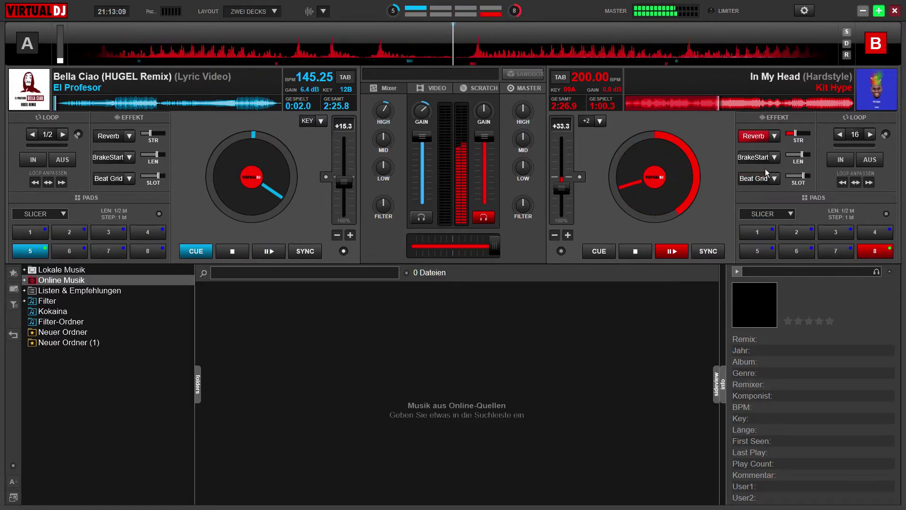
pyautogui.click(756, 139)
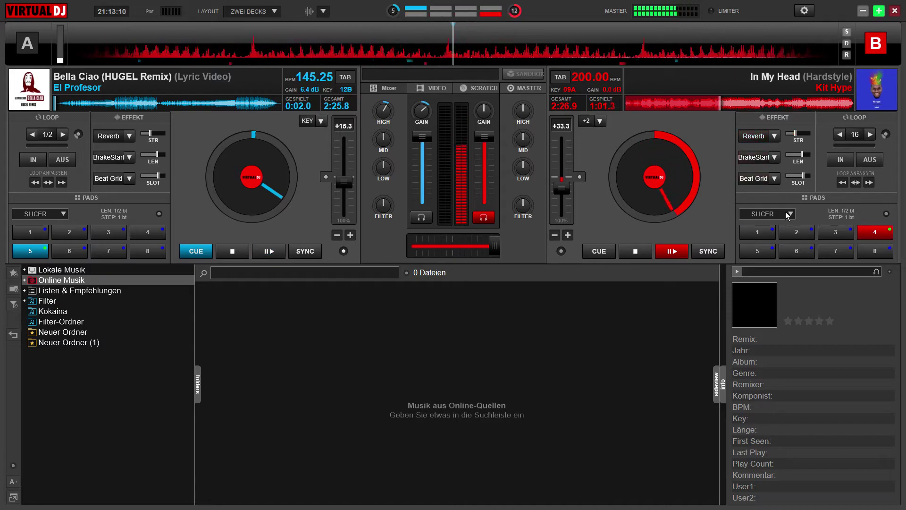
# - Trigger slicer pads 4 and 8 on deck B in the sequence 4, 8, 8, 4
pyautogui.click(877, 235)
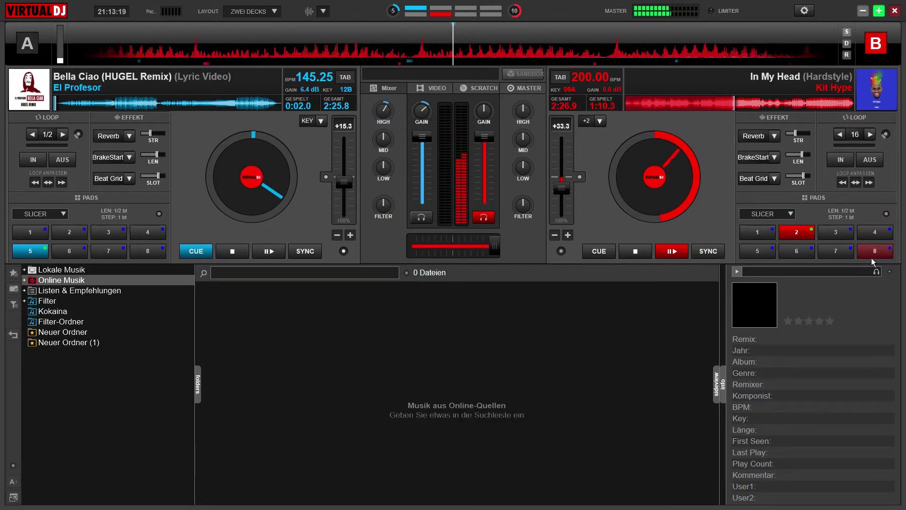
pyautogui.click(876, 251)
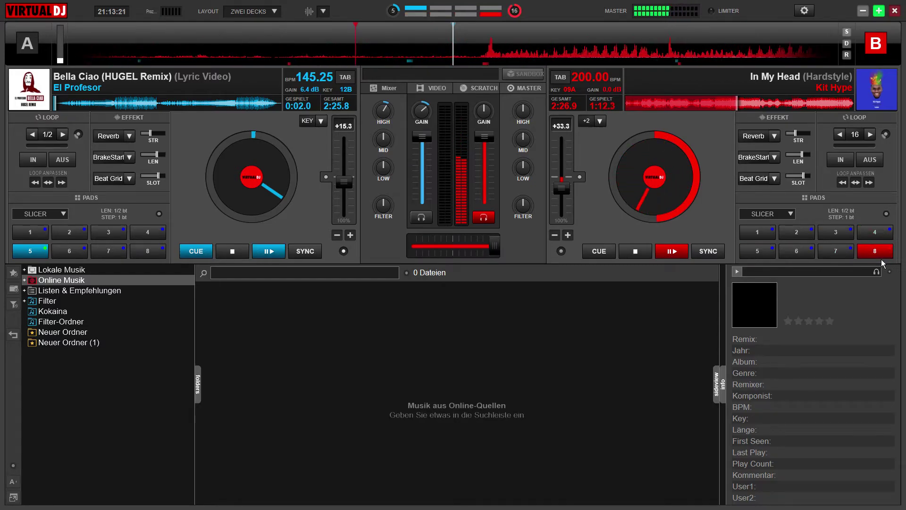
pyautogui.click(880, 254)
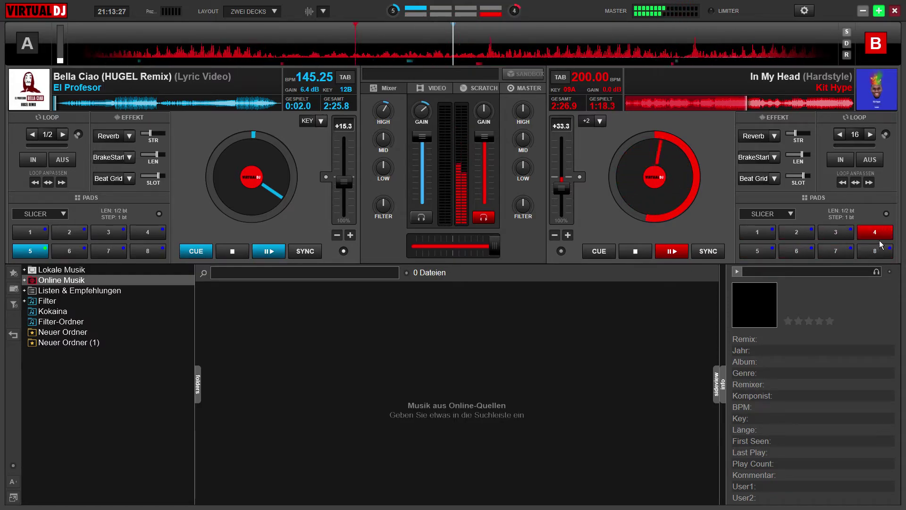
pyautogui.click(878, 236)
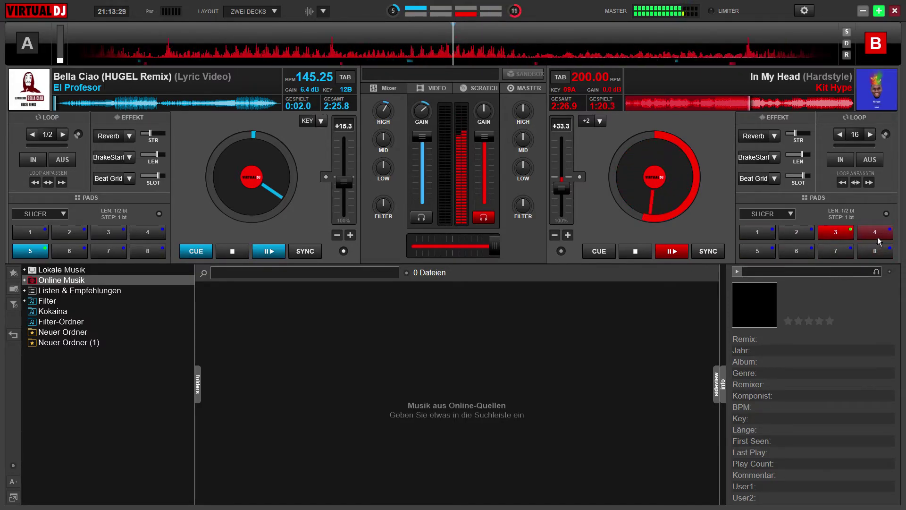
# - Apply overlapping Reverb and Beat Grid bursts to In My Head on deck B, switching both effects off
pyautogui.click(755, 137)
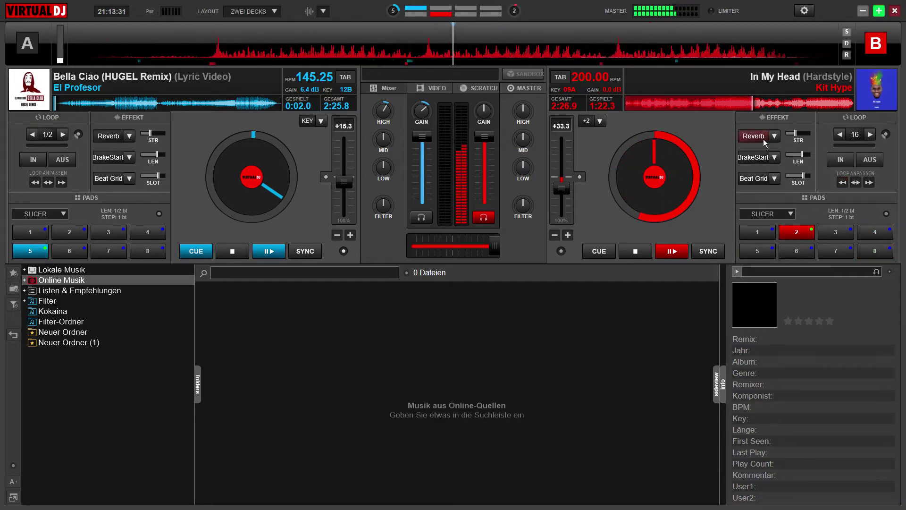
pyautogui.click(754, 178)
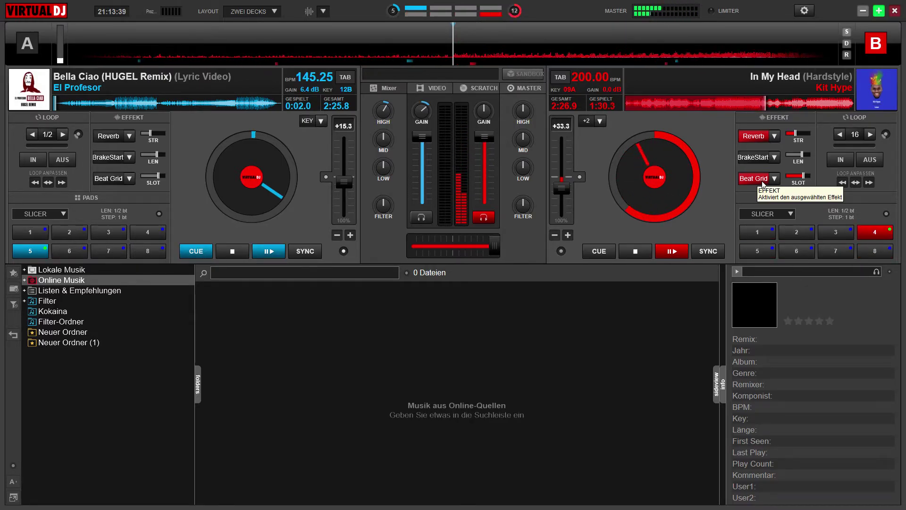
pyautogui.click(763, 181)
pyautogui.click(759, 138)
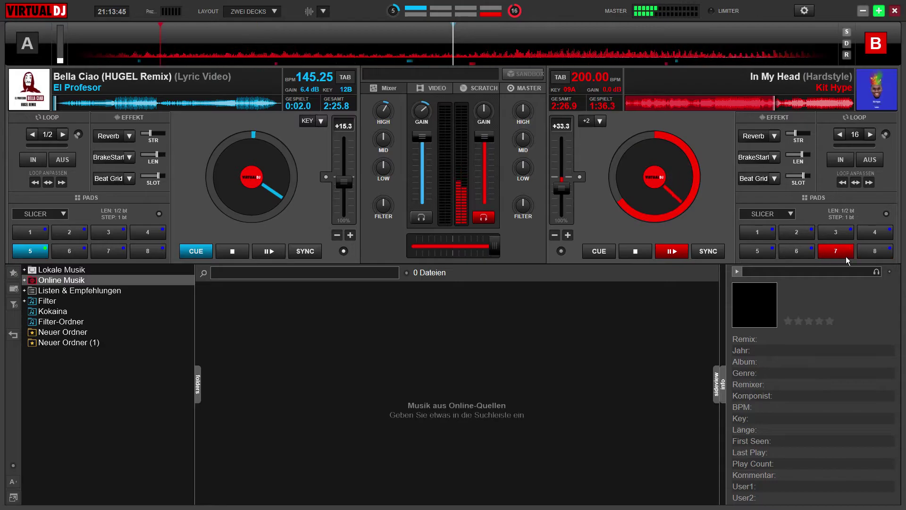
# - Load REMINDER onto deck A while Reverb and Beat Grid run on deck B, and switch both effects off
pyautogui.click(759, 137)
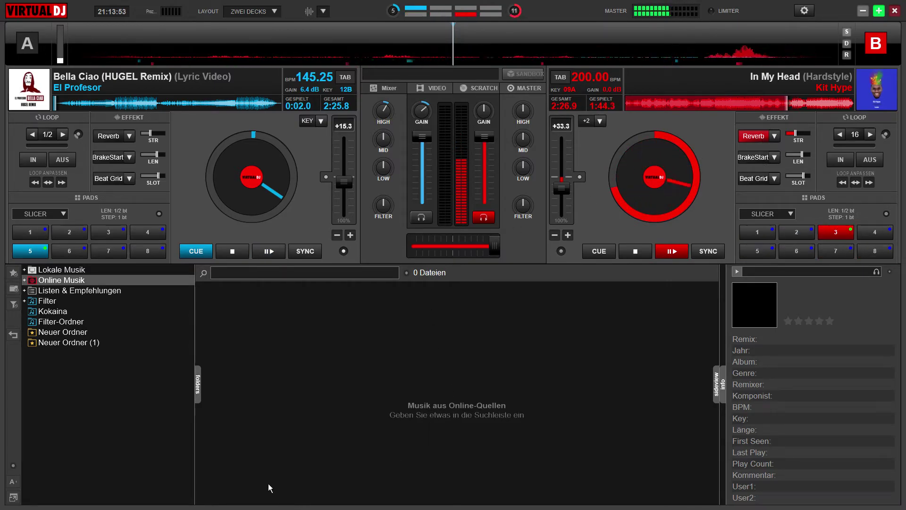
pyautogui.click(754, 179)
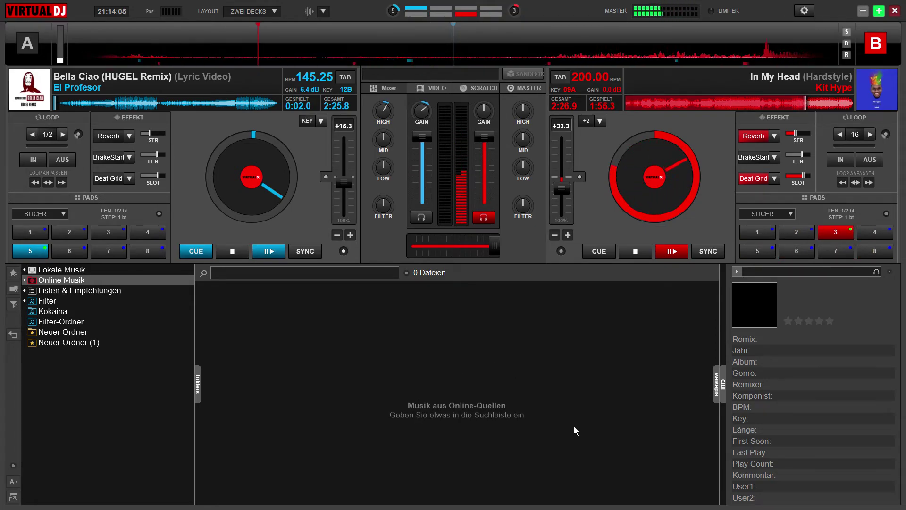
pyautogui.moveTo(560, 407); pyautogui.dragTo(263, 193)
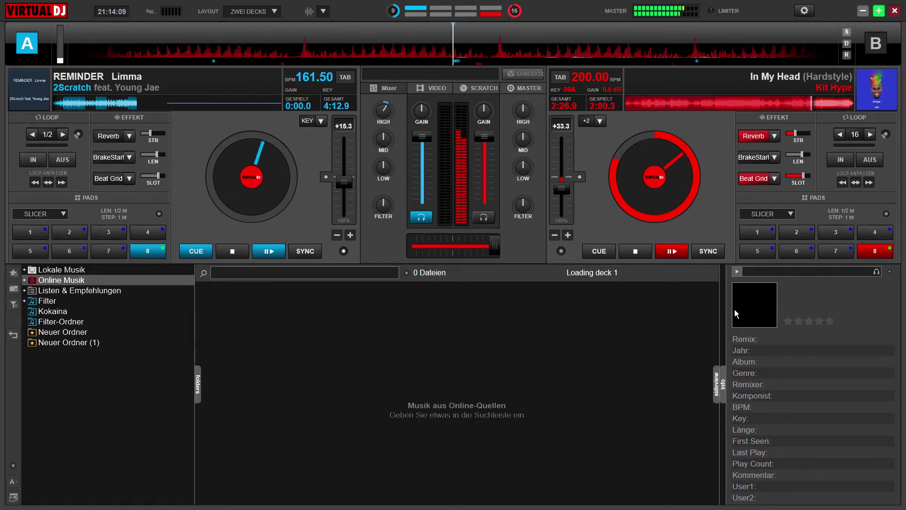
pyautogui.click(757, 182)
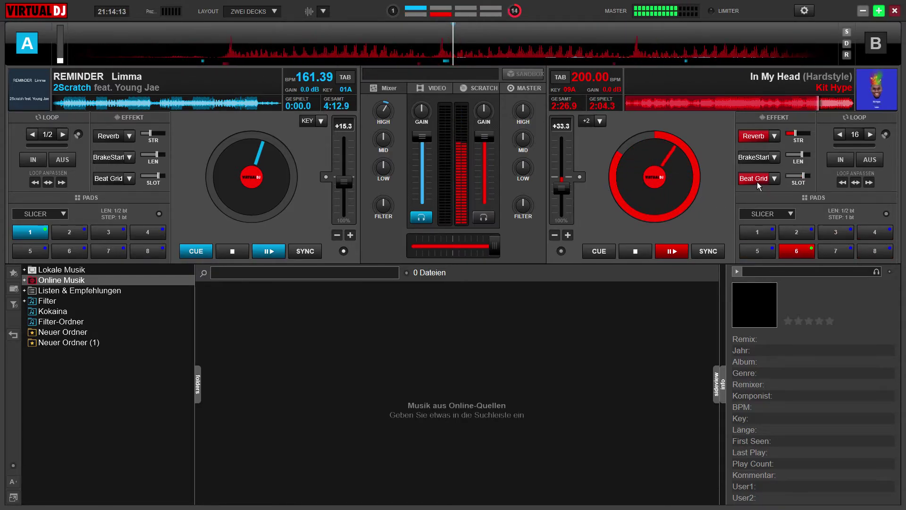
pyautogui.click(748, 142)
# - Raise REMINDER's gain on deck A to about 6.8 dB and reset the deck's tempo to +0.0
pyautogui.moveTo(429, 115); pyautogui.dragTo(438, 113)
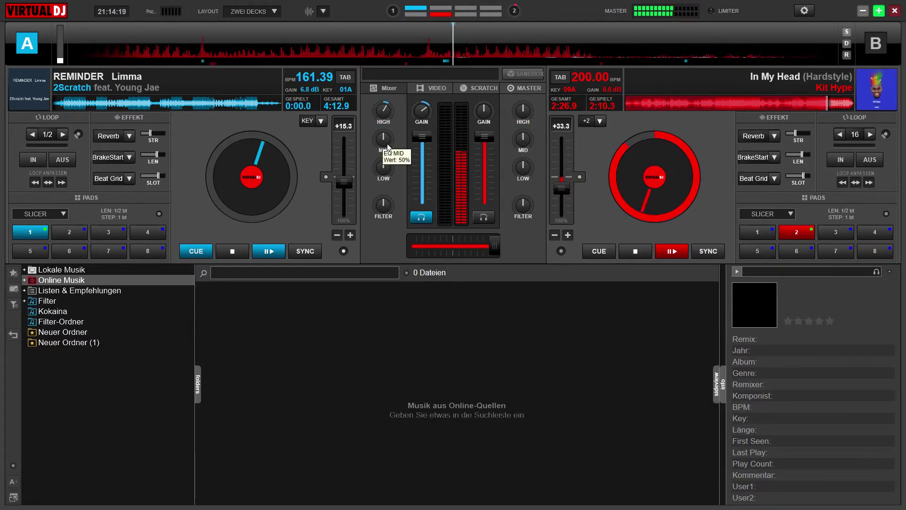
pyautogui.click(325, 177)
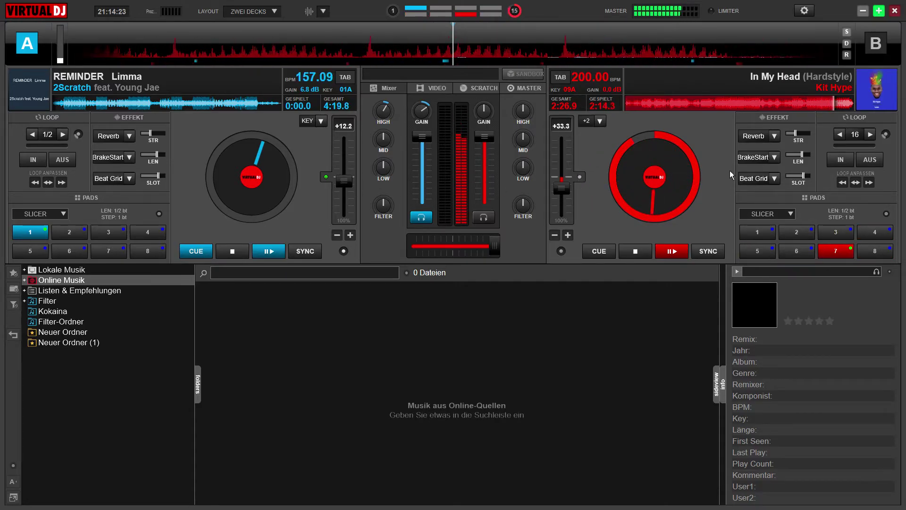
# - Apply short Beat Grid and Reverb bursts to In My Head on deck B and brake the track with BrakeStart
pyautogui.click(758, 179)
pyautogui.click(760, 136)
pyautogui.click(764, 184)
pyautogui.click(761, 138)
pyautogui.click(754, 158)
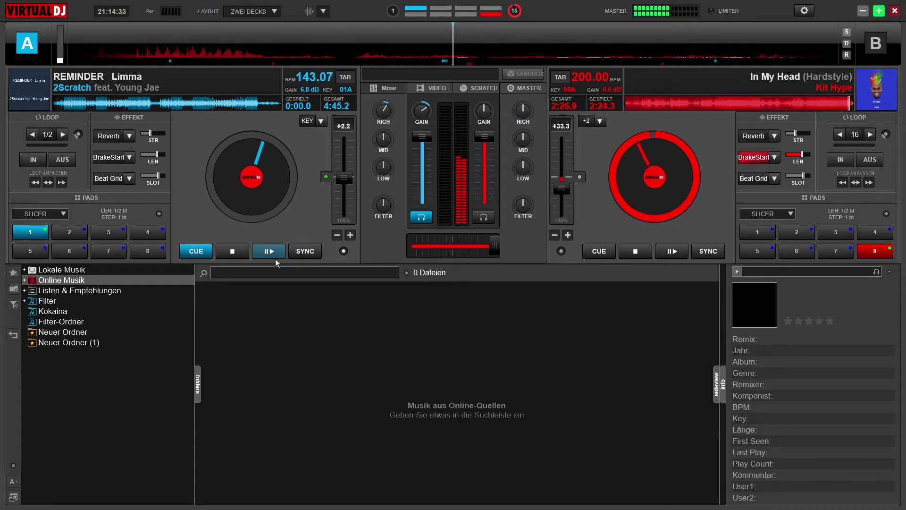
# - Bring in REMINDER with a full crossfade to deck A and stop In My Head on deck B
pyautogui.moveTo(498, 254); pyautogui.dragTo(414, 251)
pyautogui.click(640, 257)
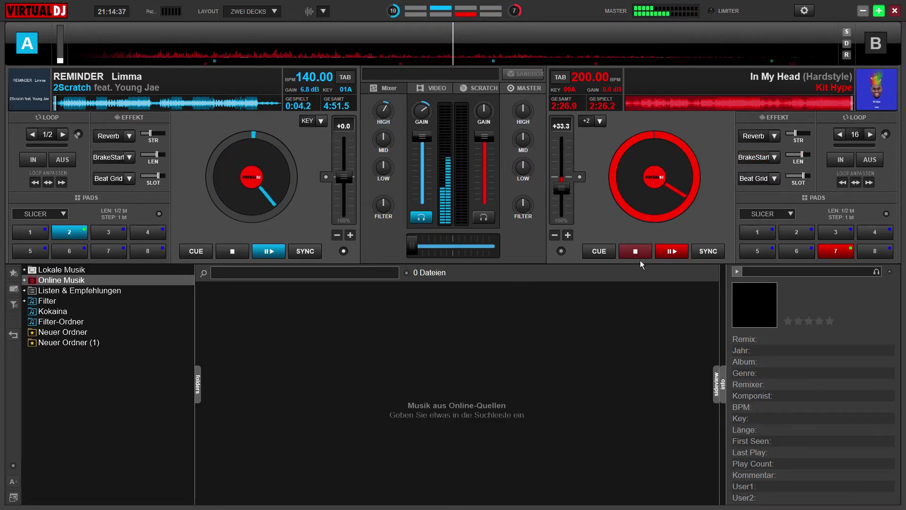
# - Apply overlapping Beat Grid and Reverb bursts to REMINDER on deck A and trigger its slicer pad 8
pyautogui.click(119, 182)
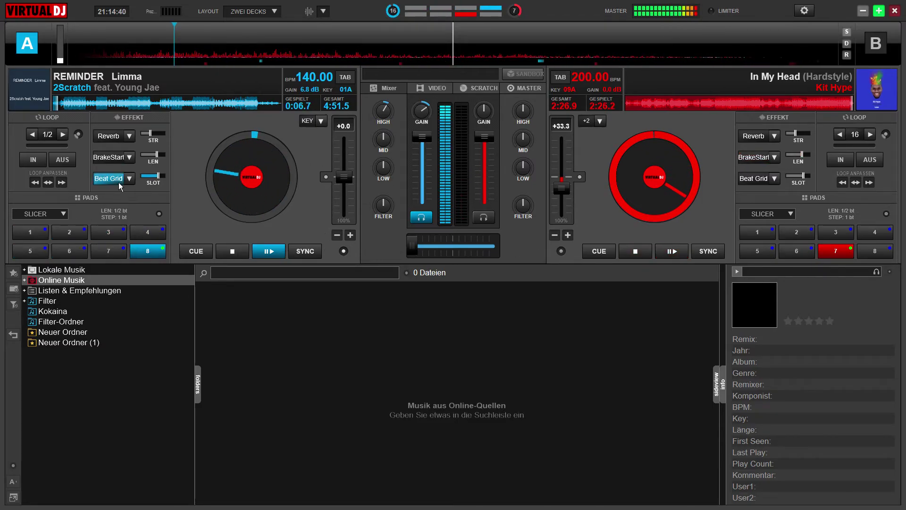
pyautogui.click(114, 141)
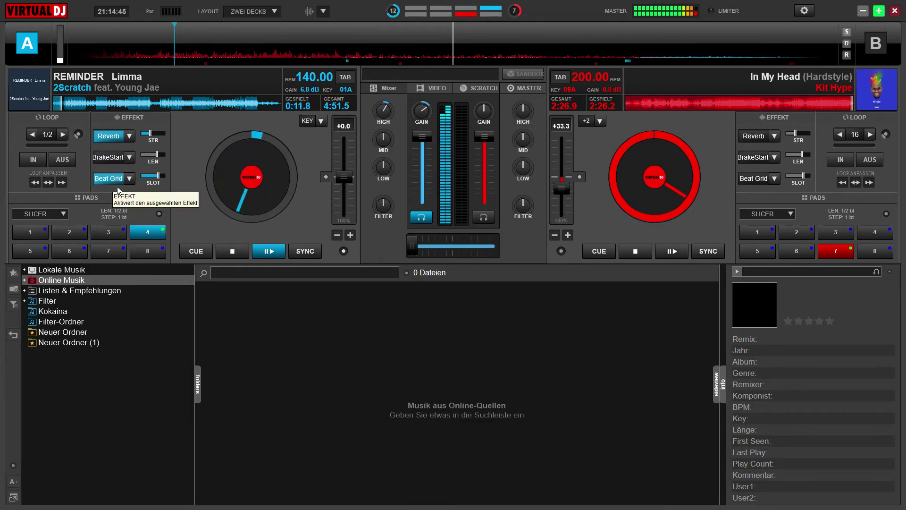
pyautogui.click(116, 183)
pyautogui.click(115, 139)
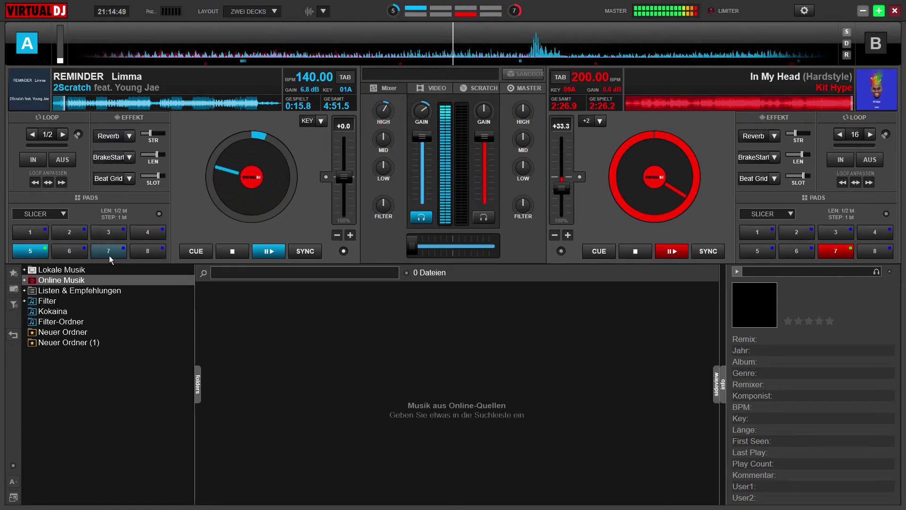
pyautogui.click(145, 255)
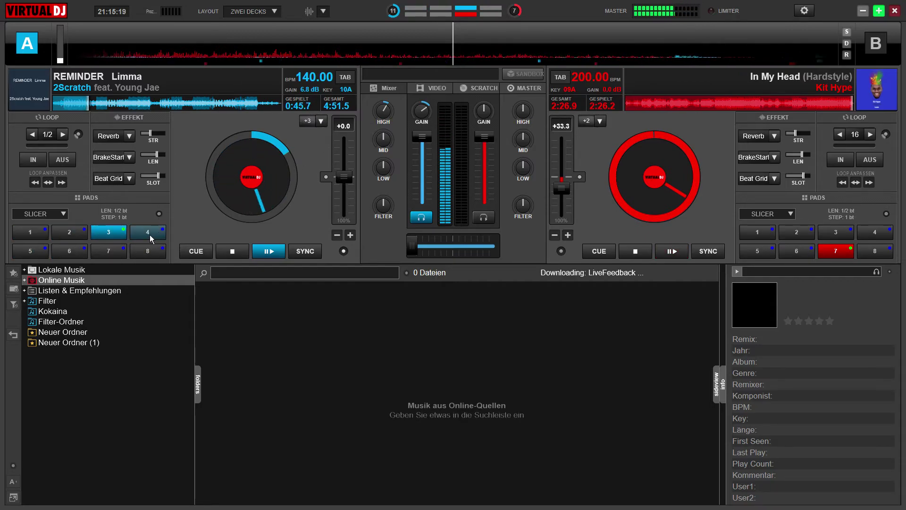
# - Set REMINDER's tempo on deck A to +18.1 and alternate Beat Grid and Reverb bursts on the track
pyautogui.moveTo(348, 182)
pyautogui.mouseDown()
pyautogui.moveTo(353, 175)
pyautogui.moveTo(356, 188)
pyautogui.mouseUp()
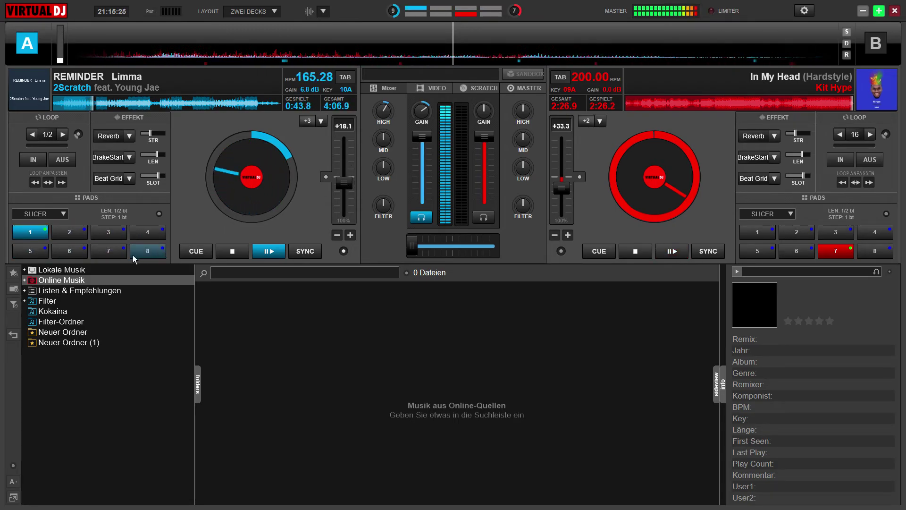
pyautogui.click(110, 184)
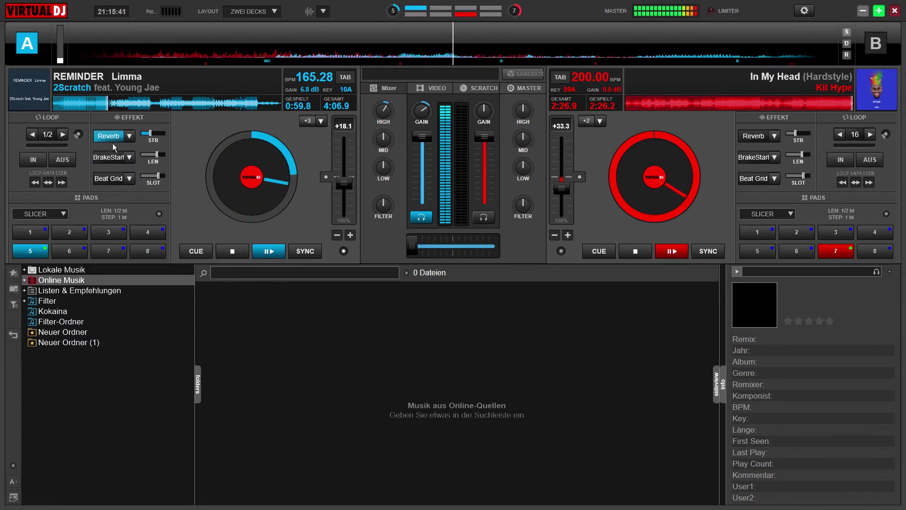
pyautogui.click(117, 179)
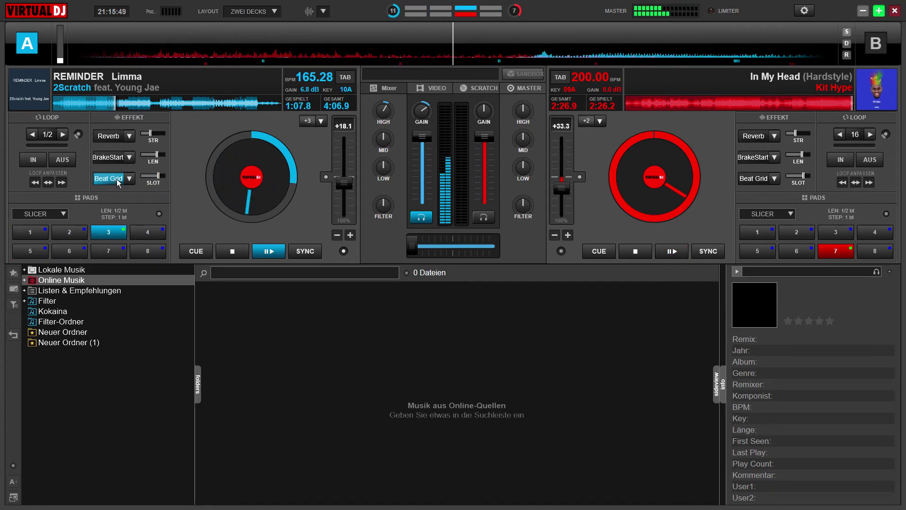
pyautogui.click(114, 141)
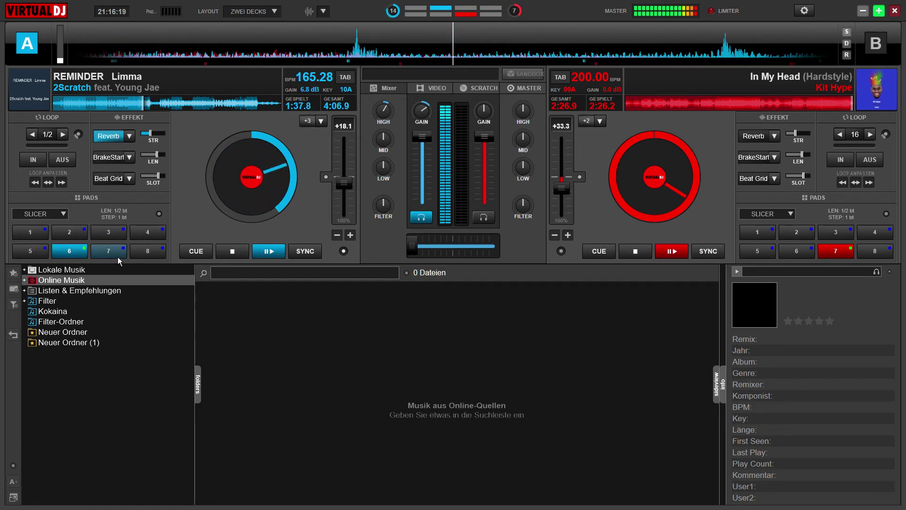
pyautogui.click(120, 182)
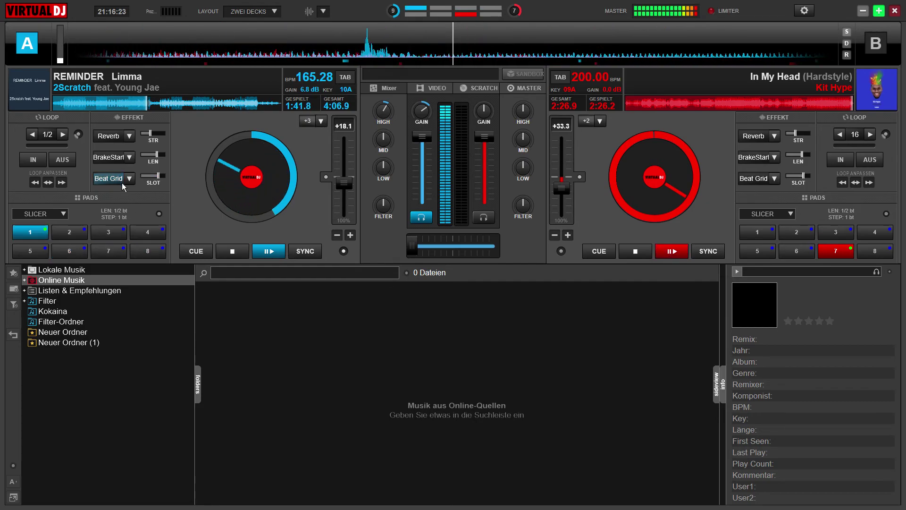
pyautogui.click(114, 131)
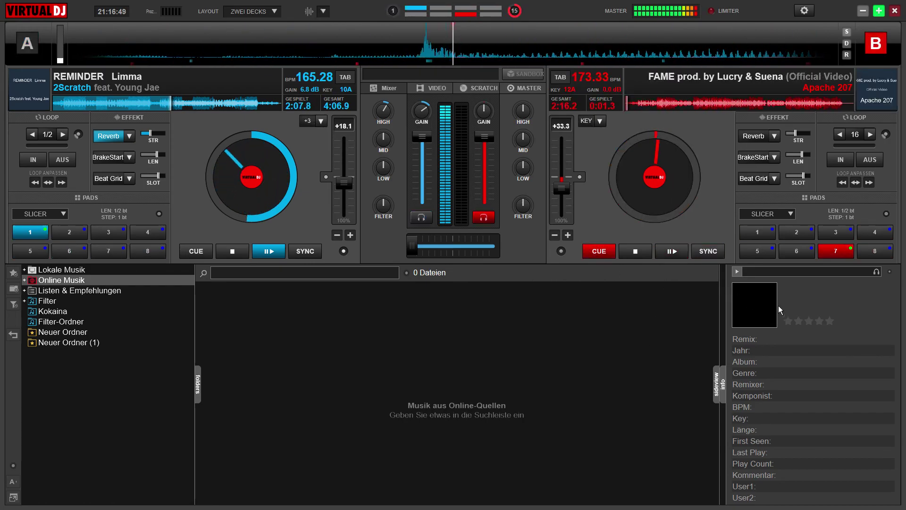
# - End the Reverb on REMINDER on deck A and punctuate the track with short Beat Grid bursts
pyautogui.click(116, 139)
pyautogui.click(105, 180)
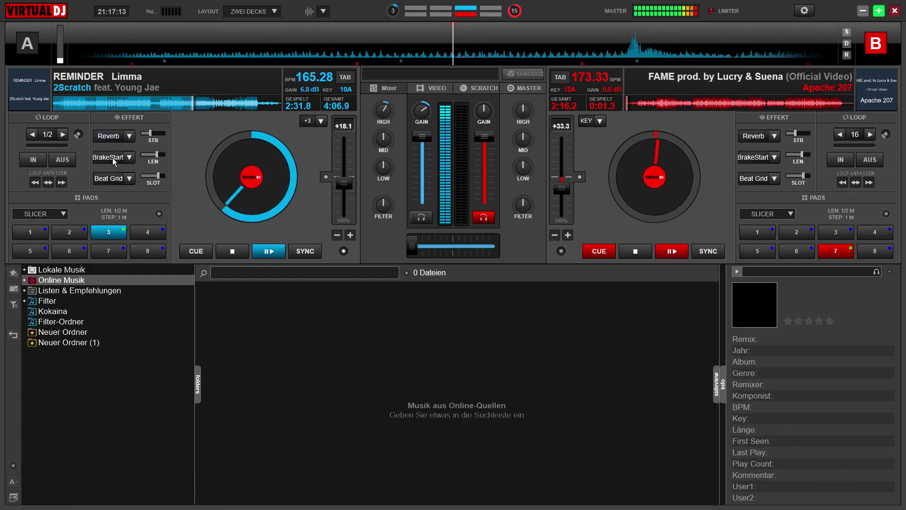
pyautogui.click(114, 179)
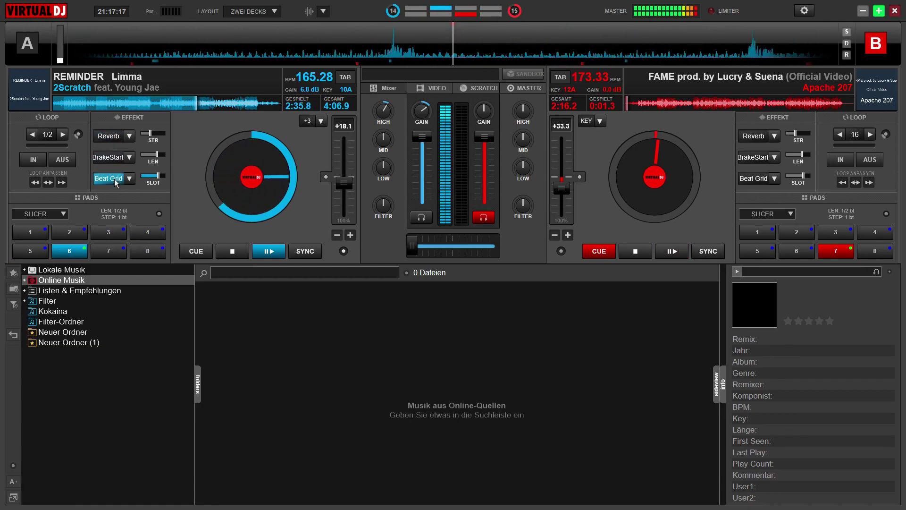
pyautogui.click(115, 179)
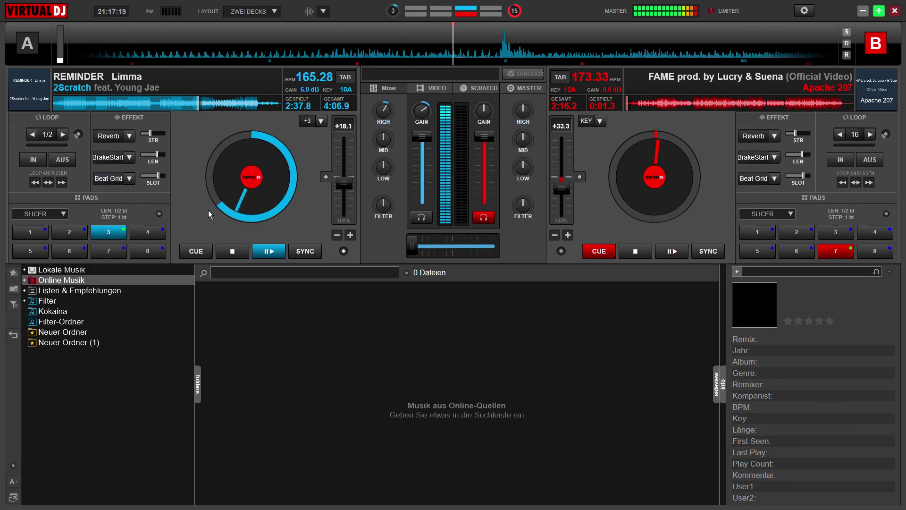